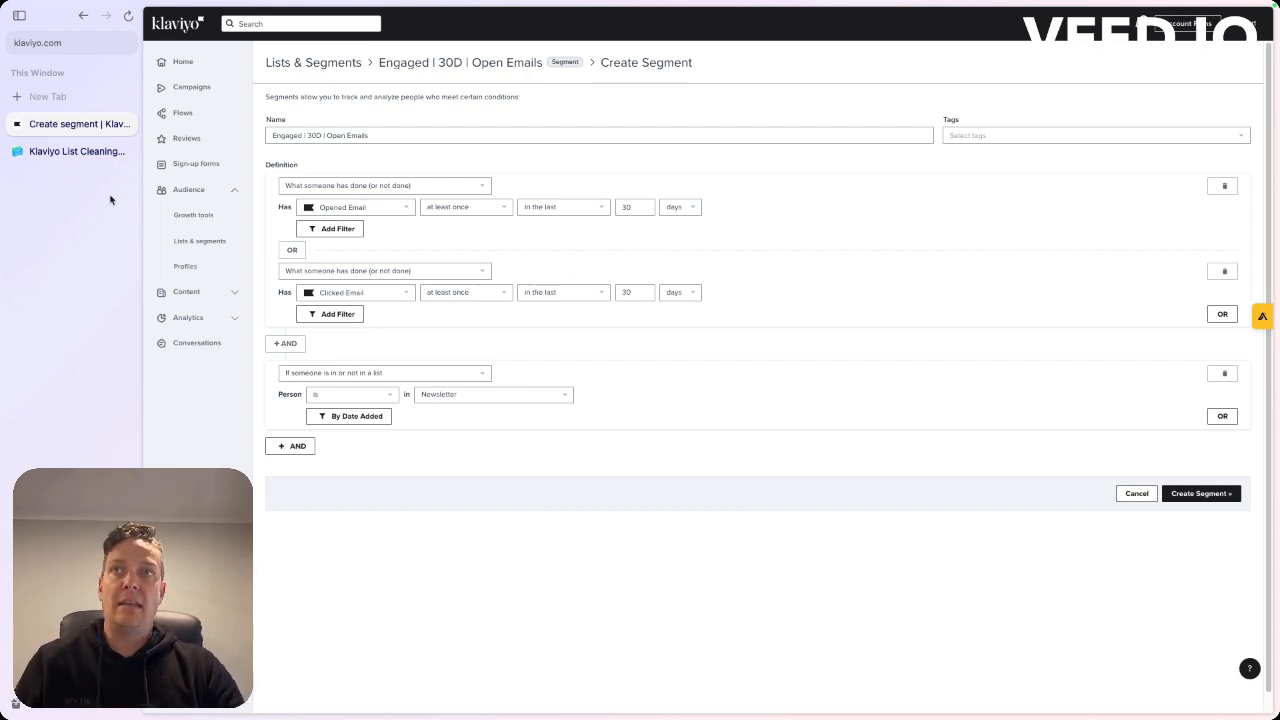
Review the segment naming and parameter guidance in the Klaviyo List Cleaning article, and return to the Klaviyo segment page
left_click(63, 153)
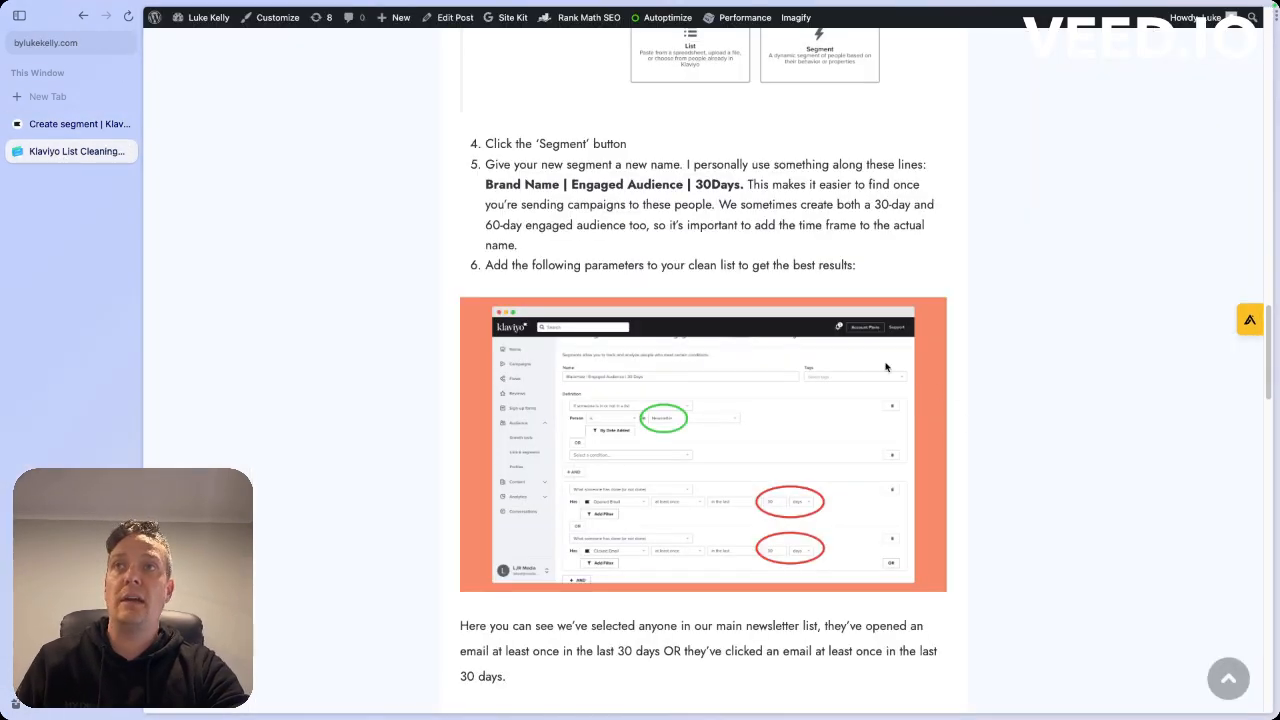
scroll(808, 388, "up", 3)
scroll(808, 388, "down", 2)
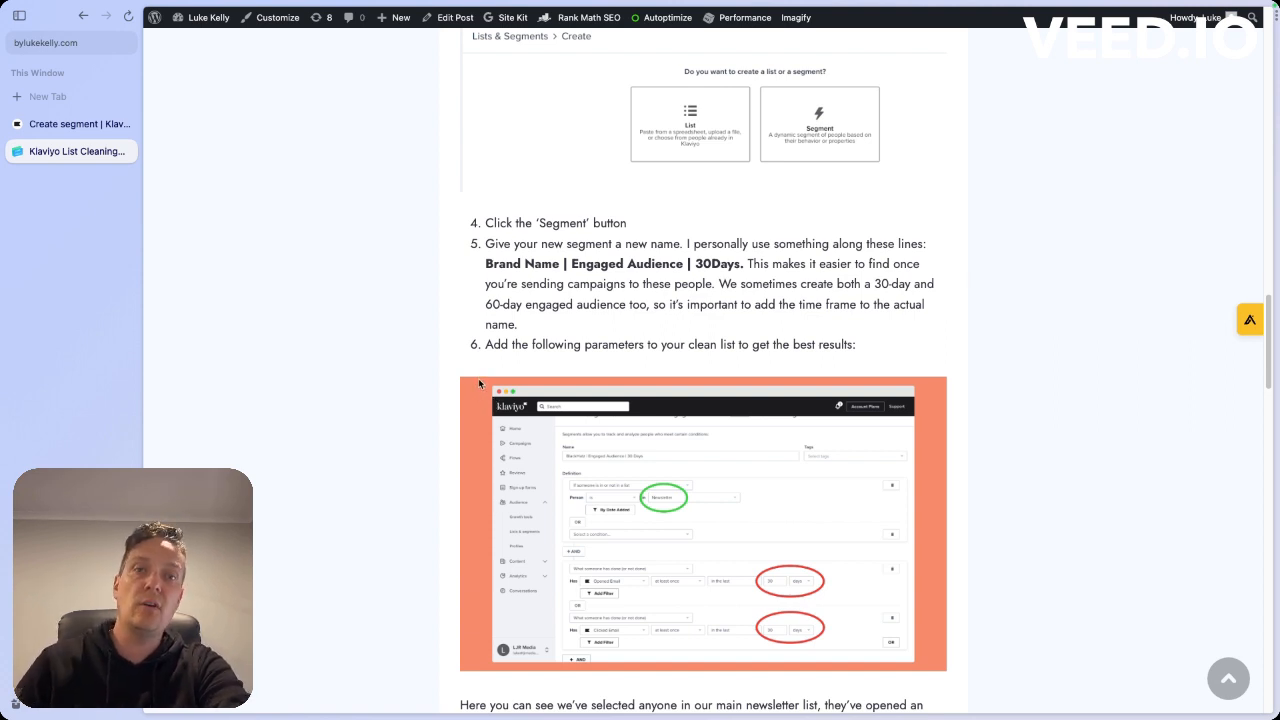
left_click(80, 124)
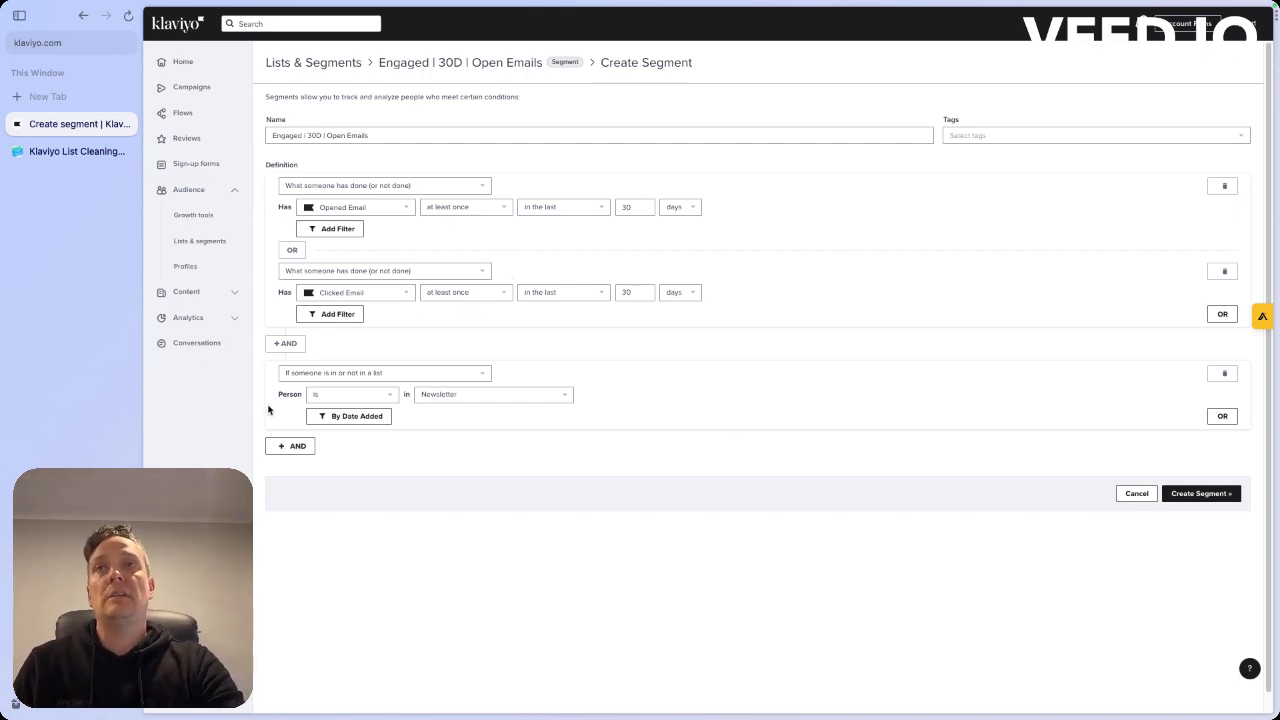
Start creating a new segment from the Lists & Segments page
left_click(184, 248)
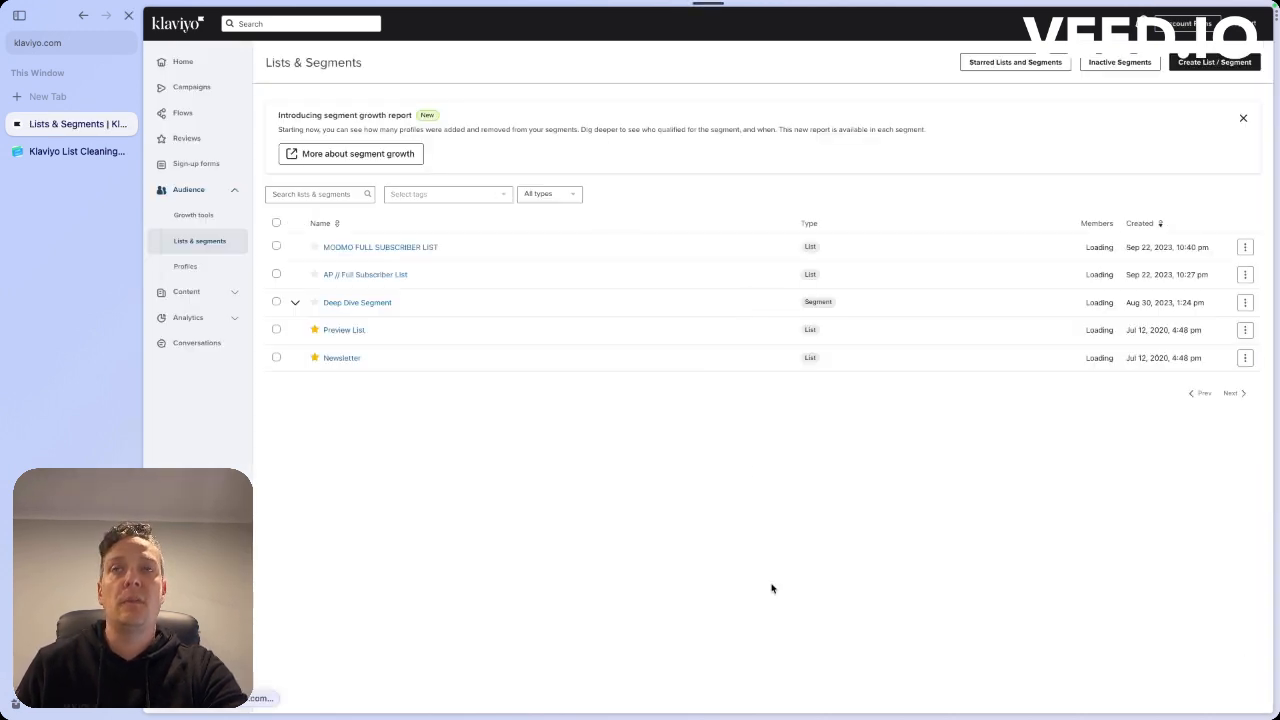
left_click(1210, 66)
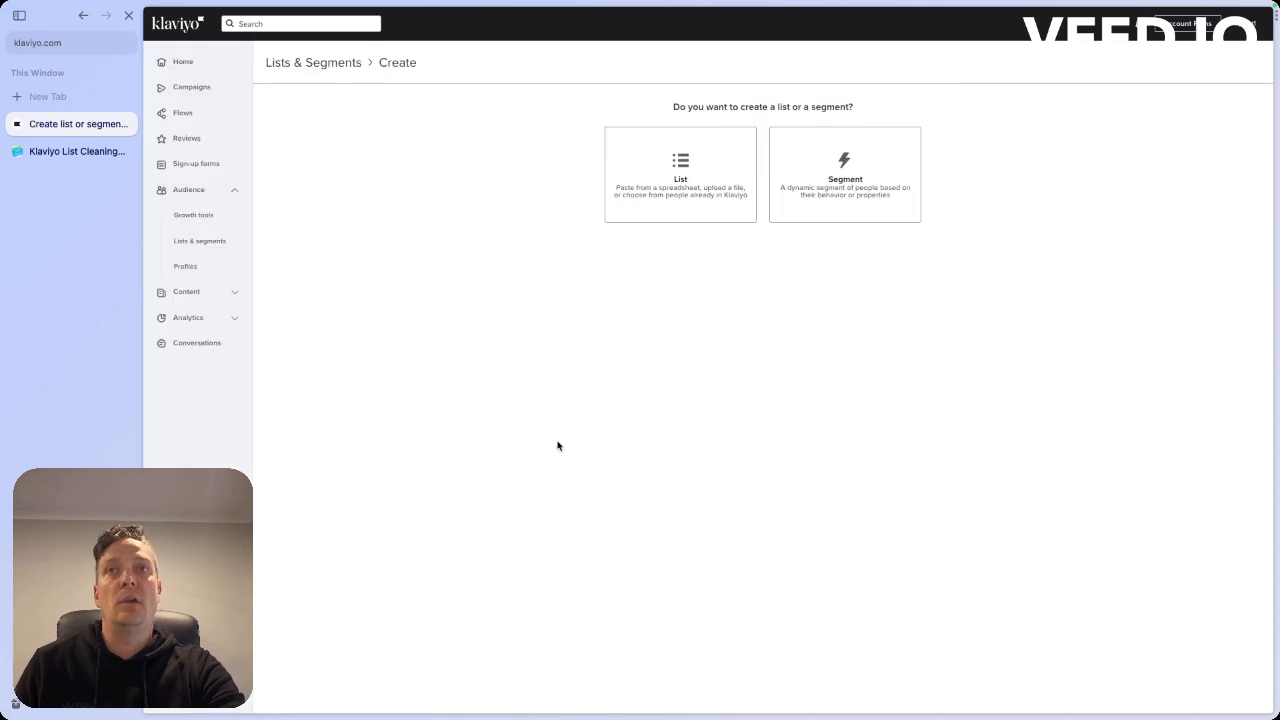
left_click(852, 191)
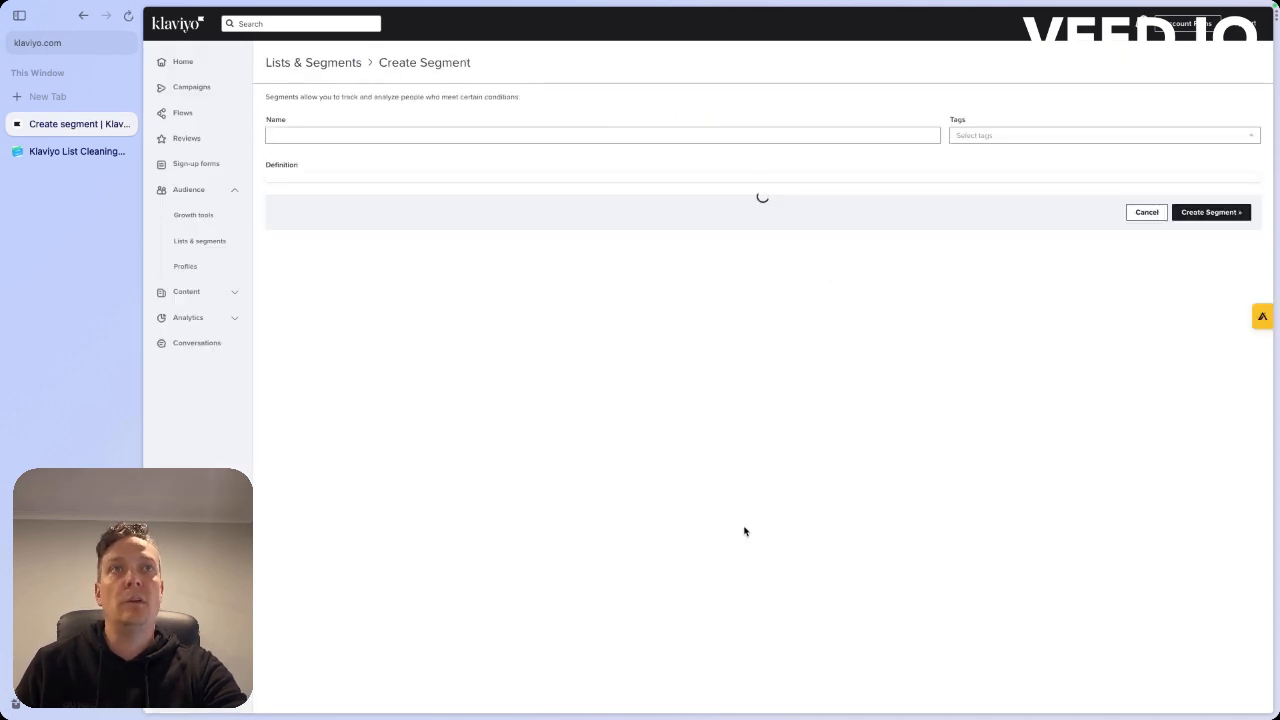
Name the segment "Engaged Audience | 30D | Oct 23"
left_click(335, 127)
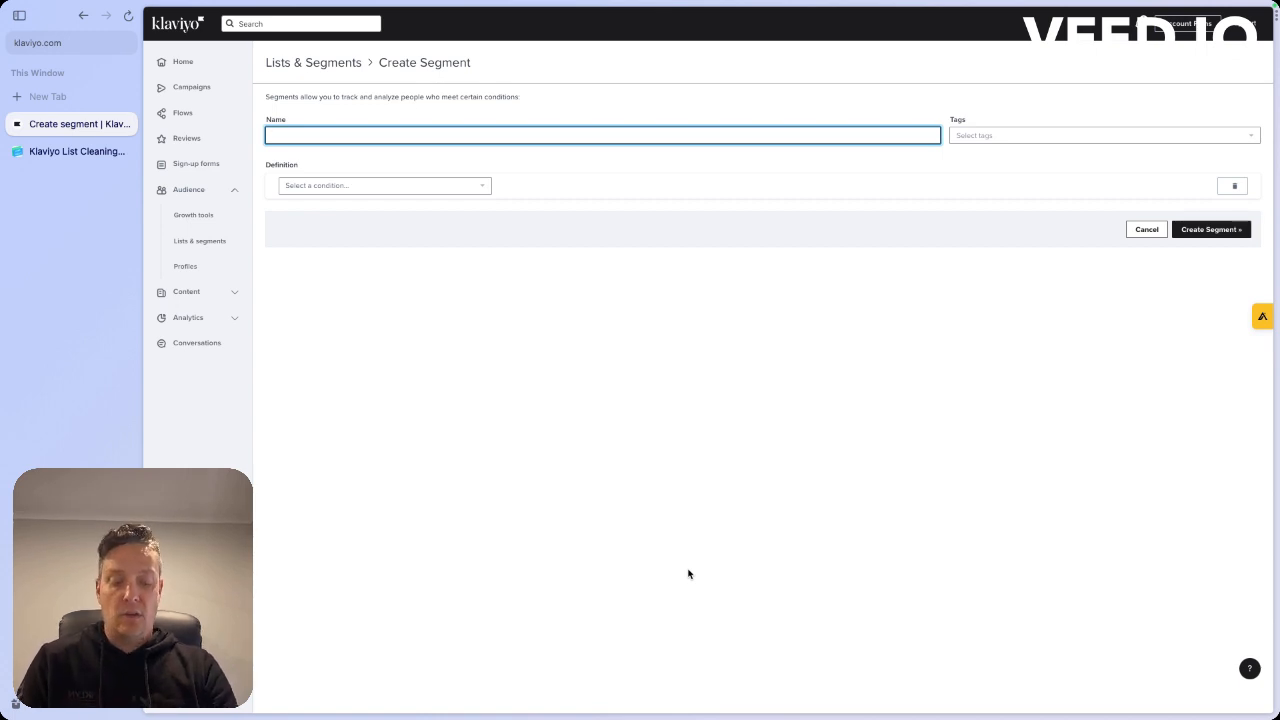
type("Enfgaged")
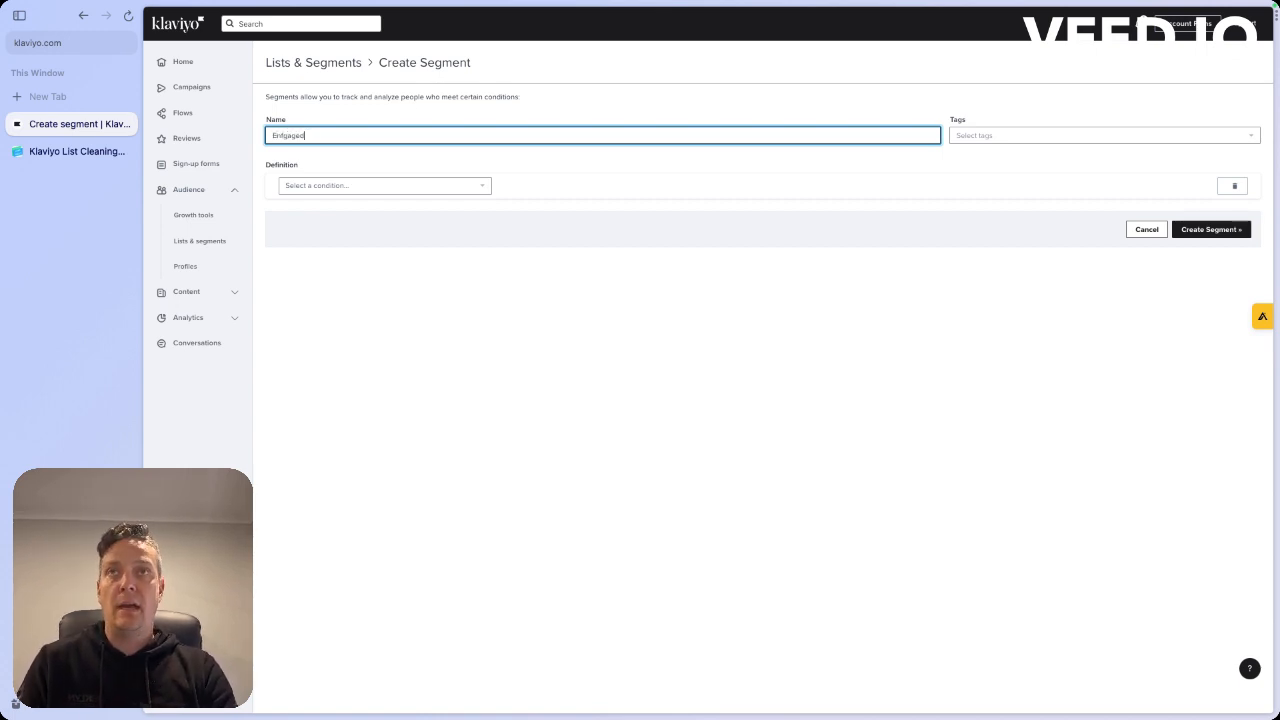
key("BackSpace")
key("BackSpace")
key("BackSpace")
key("BackSpace")
key("BackSpace")
key("BackSpace")
type("gag")
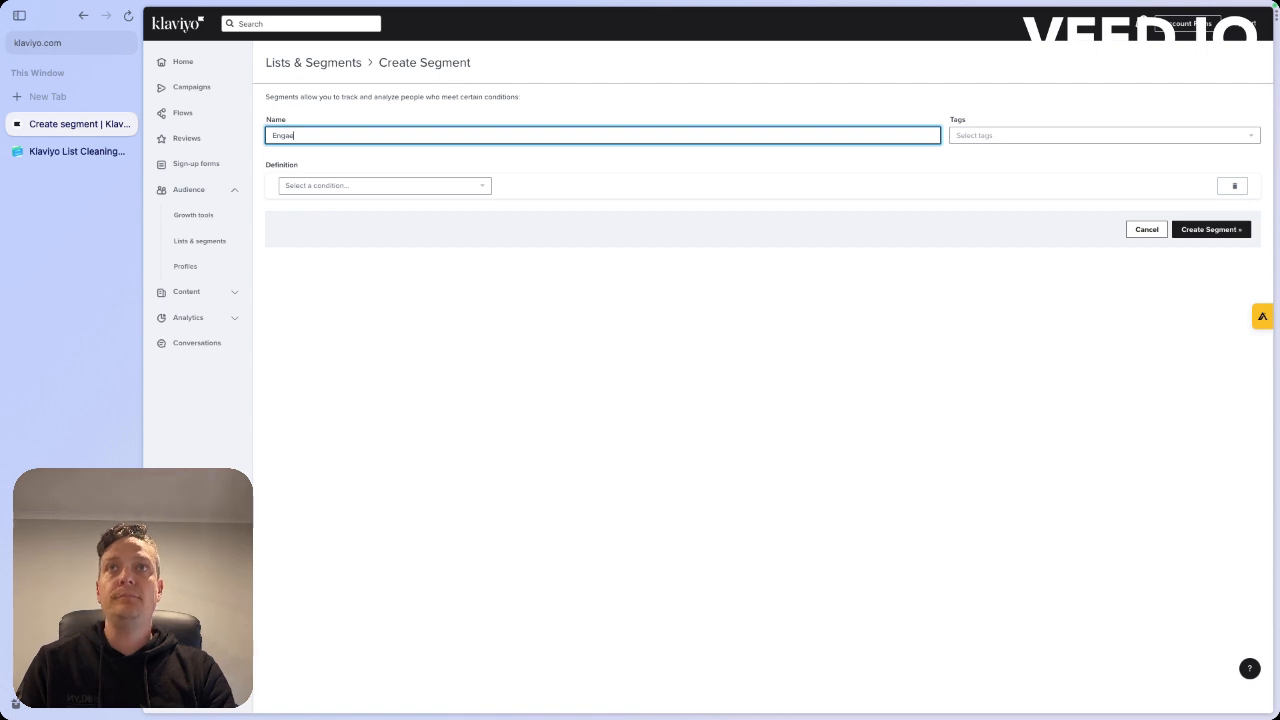
type("ed Audience")
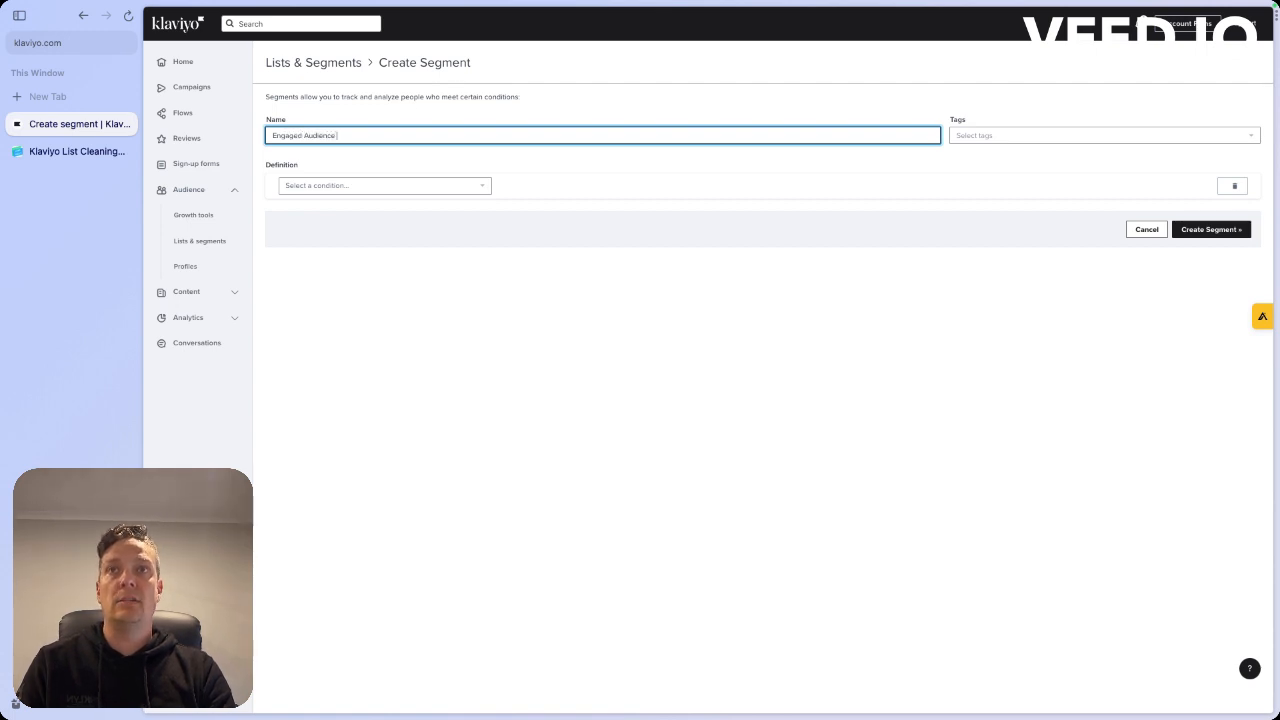
type(" | 30D ")
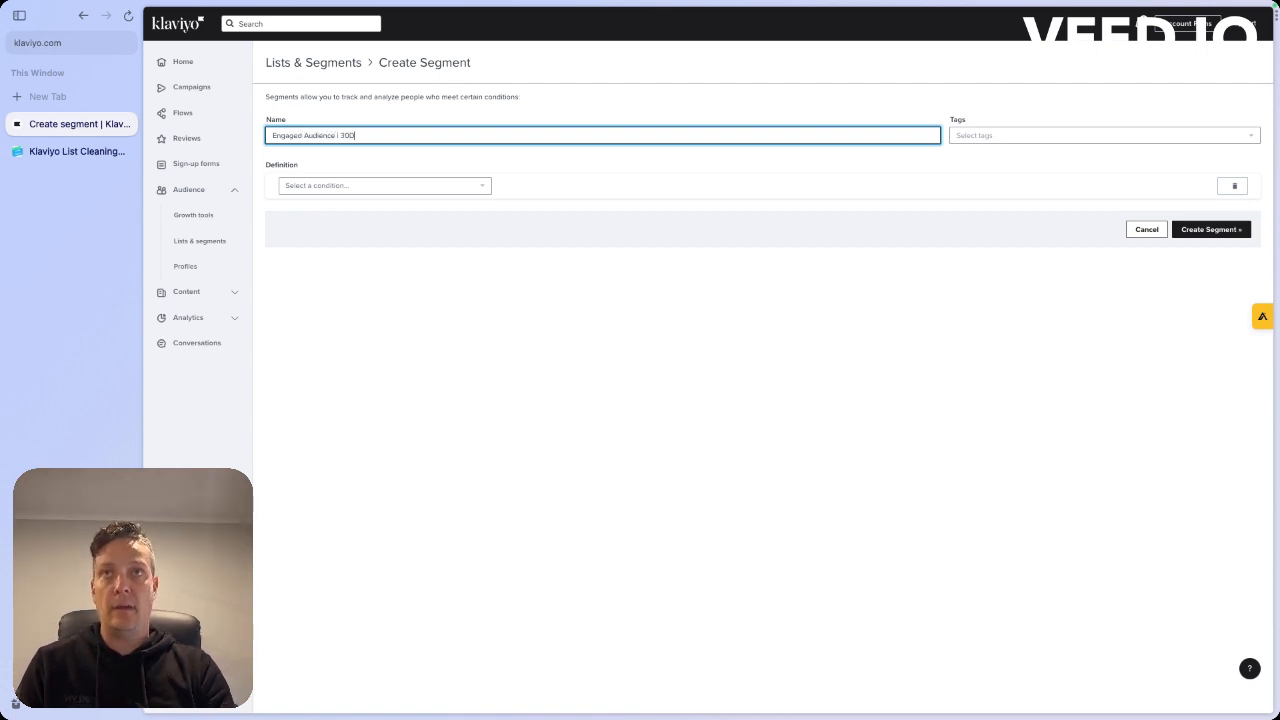
type("| Su")
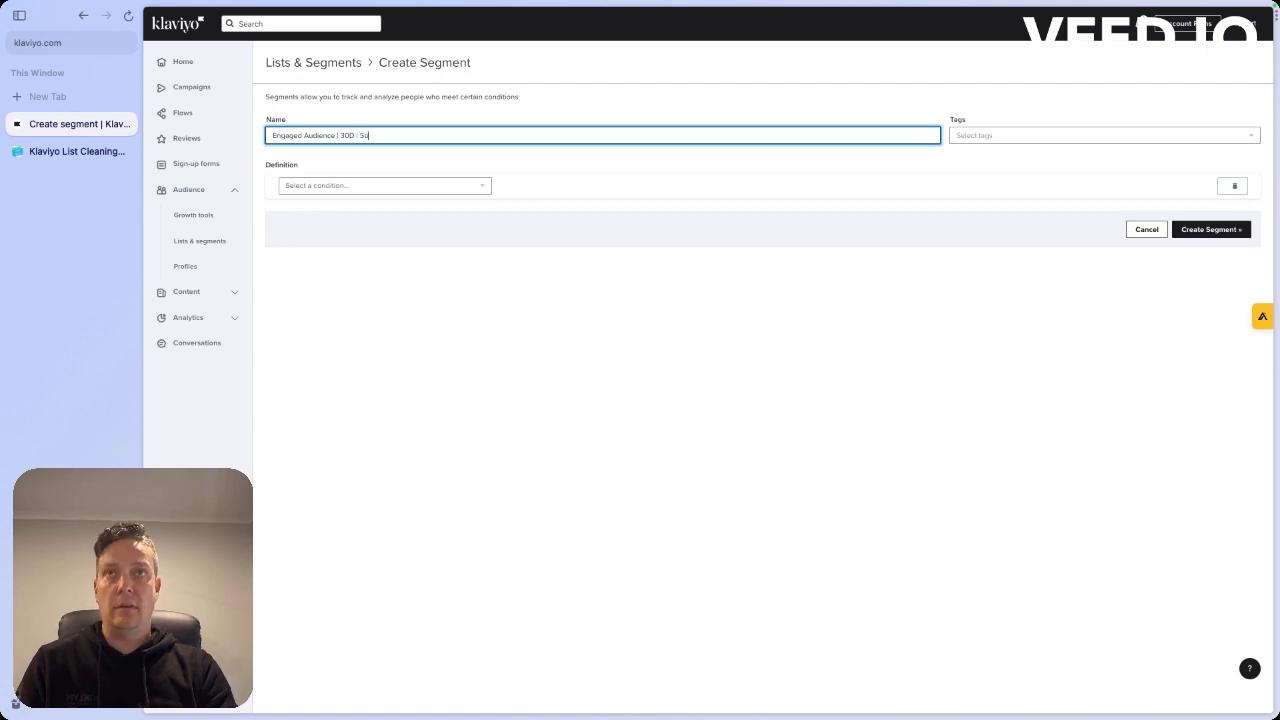
type("t 23")
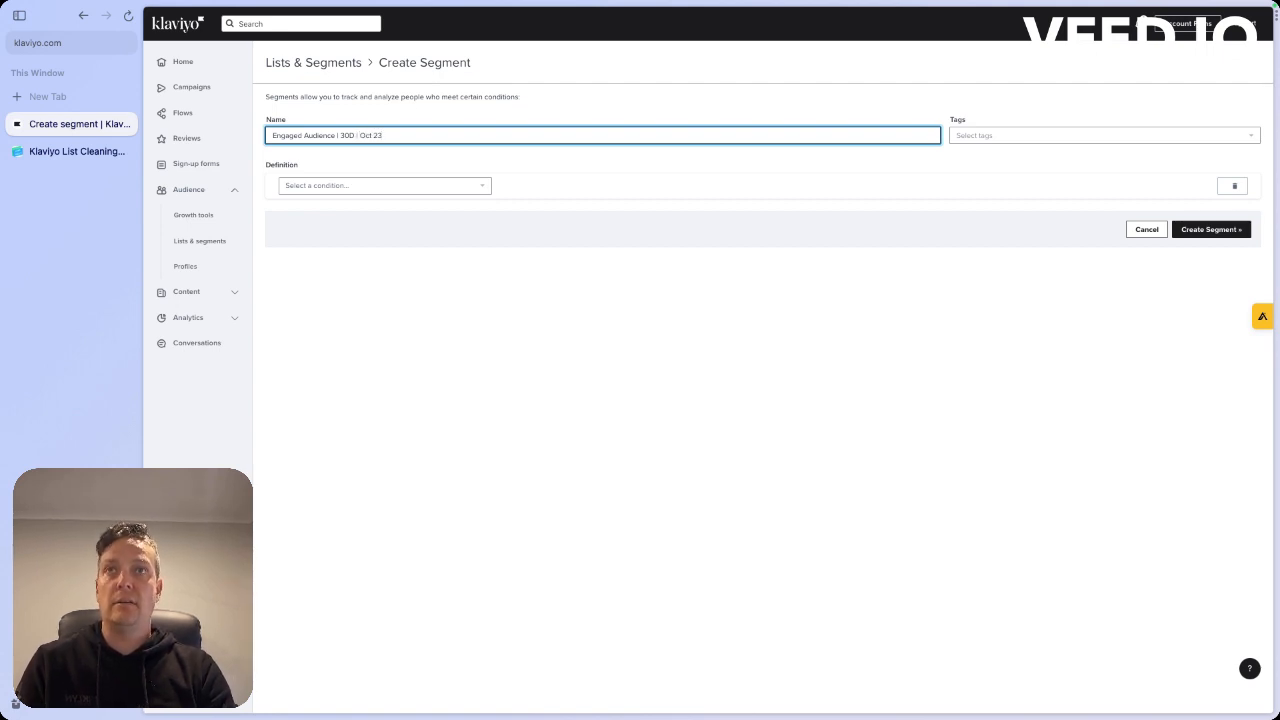
left_click(826, 409)
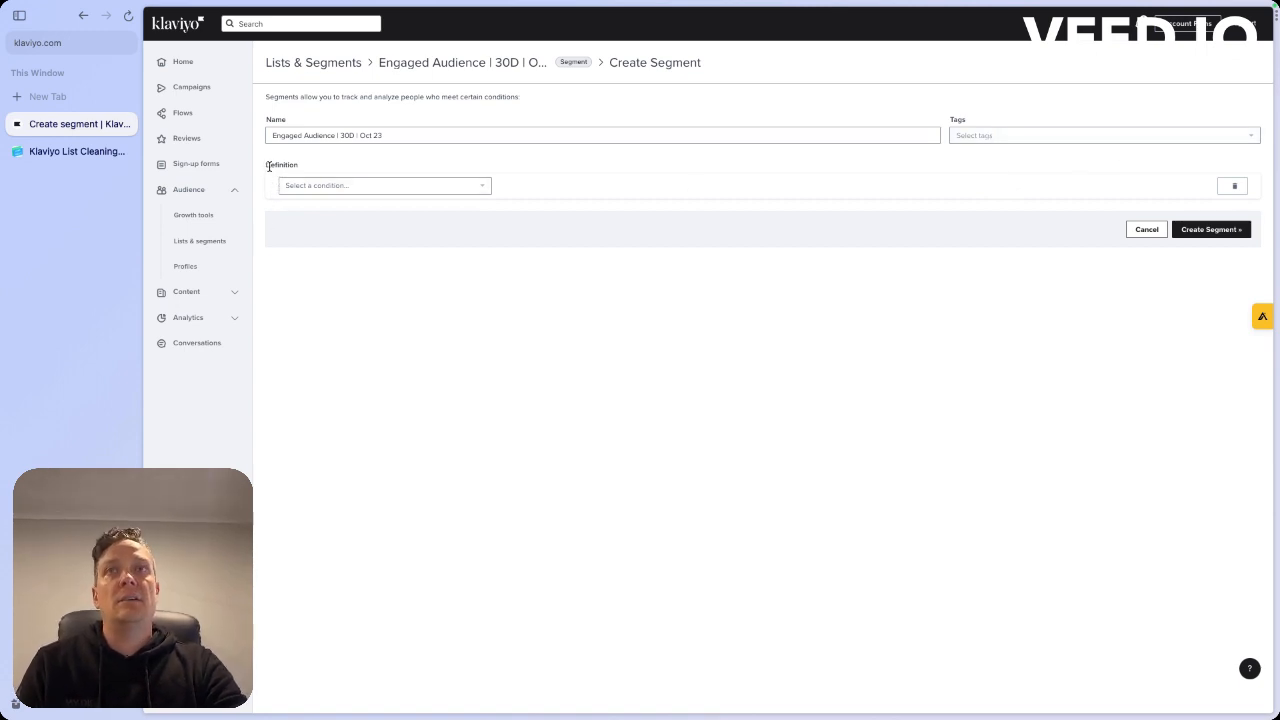
Define the first condition as what someone has done: Opened Email at least once in the last 30 days
left_click(348, 188)
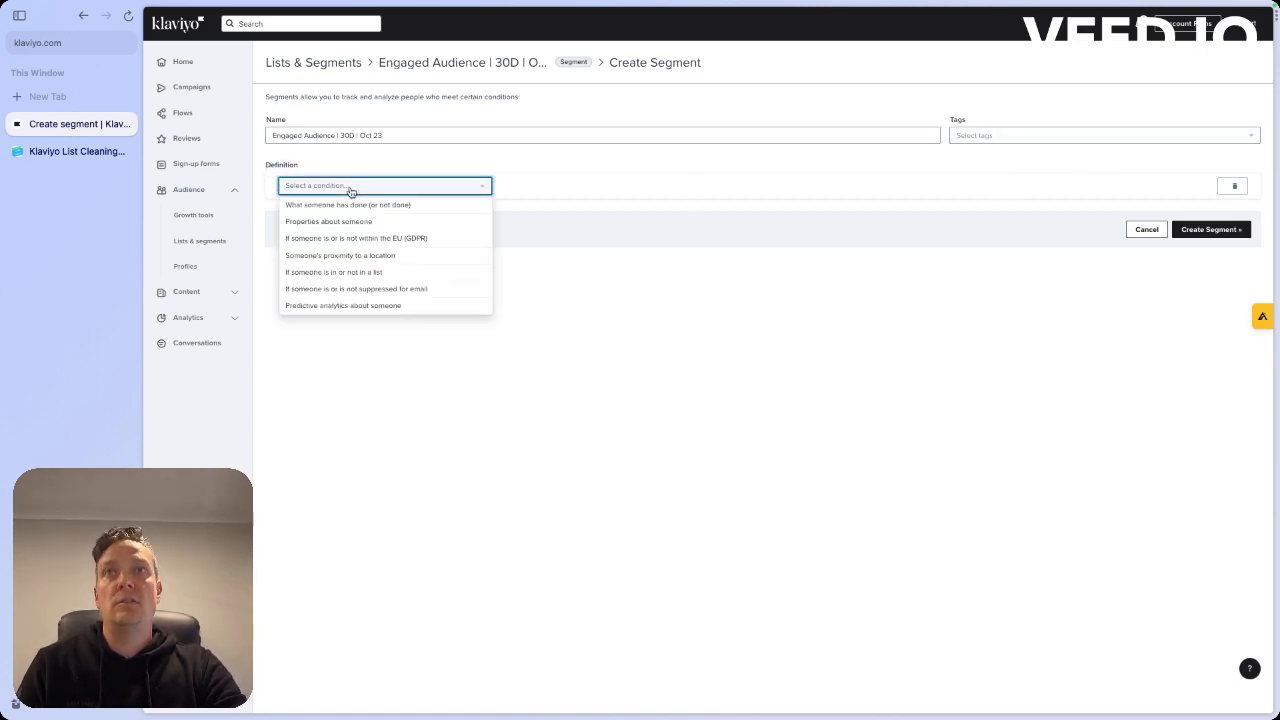
left_click(422, 206)
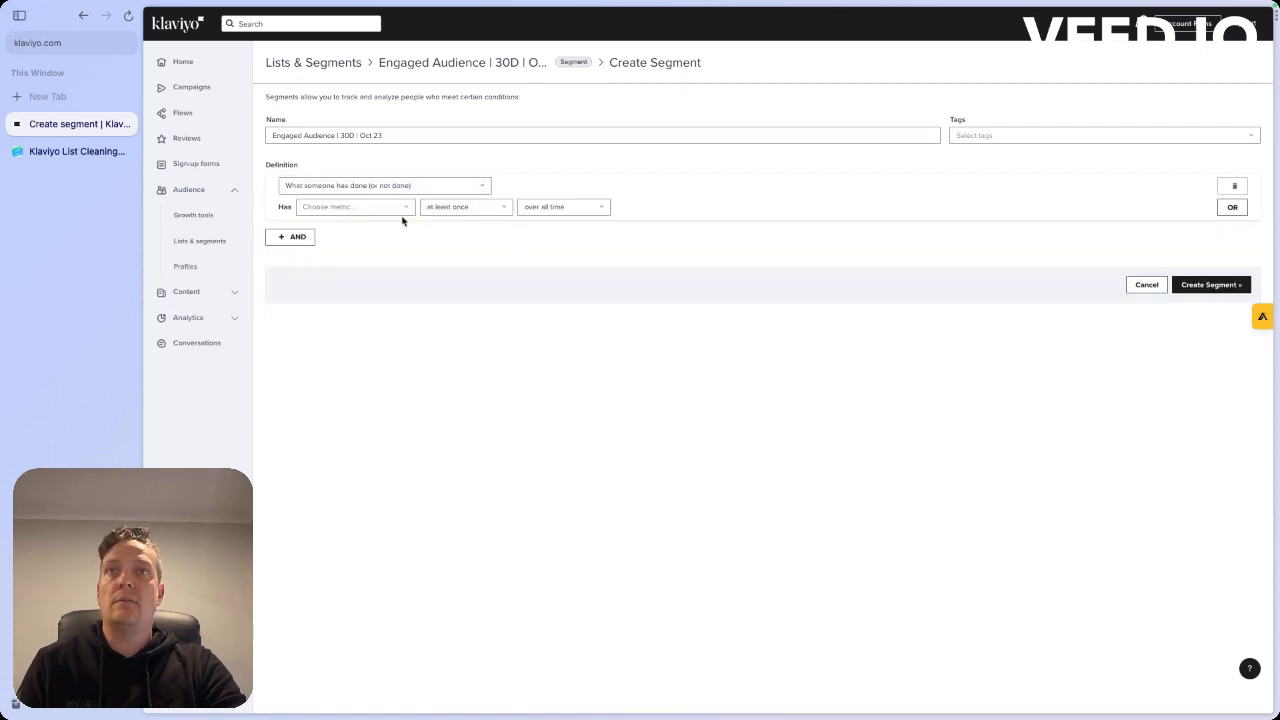
left_click(403, 212)
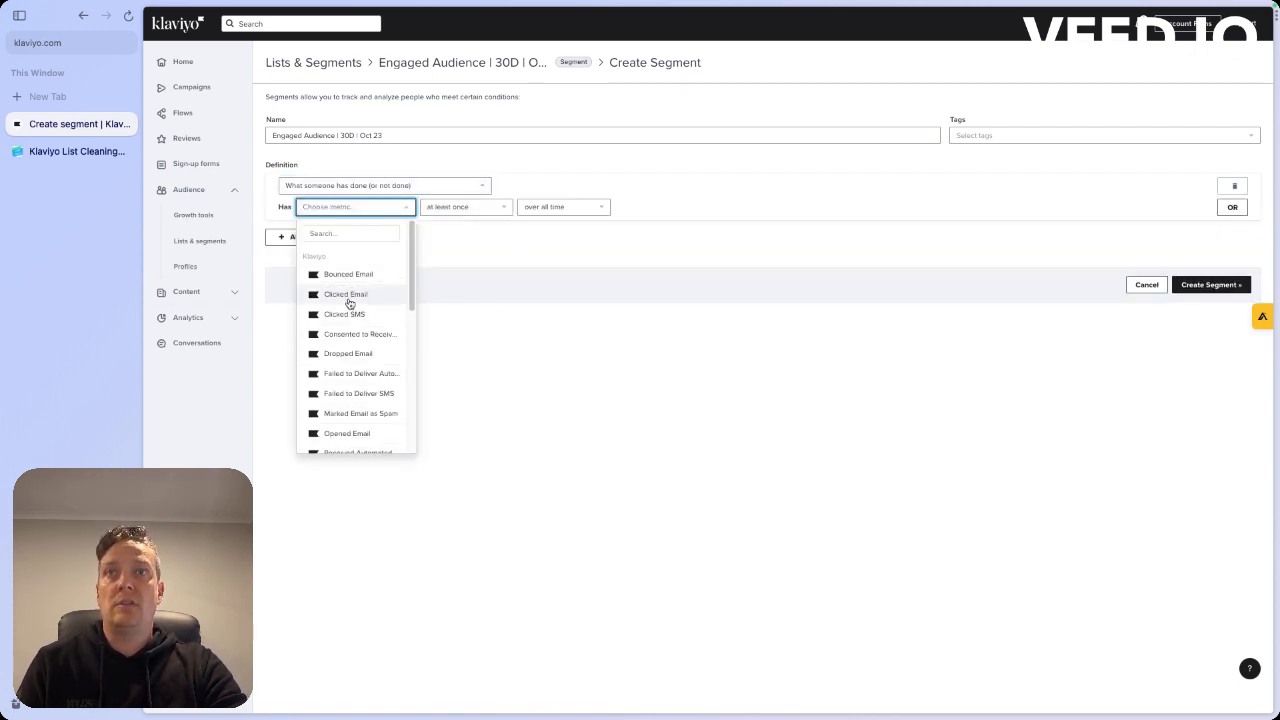
scroll(346, 300, "down", 1)
scroll(359, 345, "down", 5)
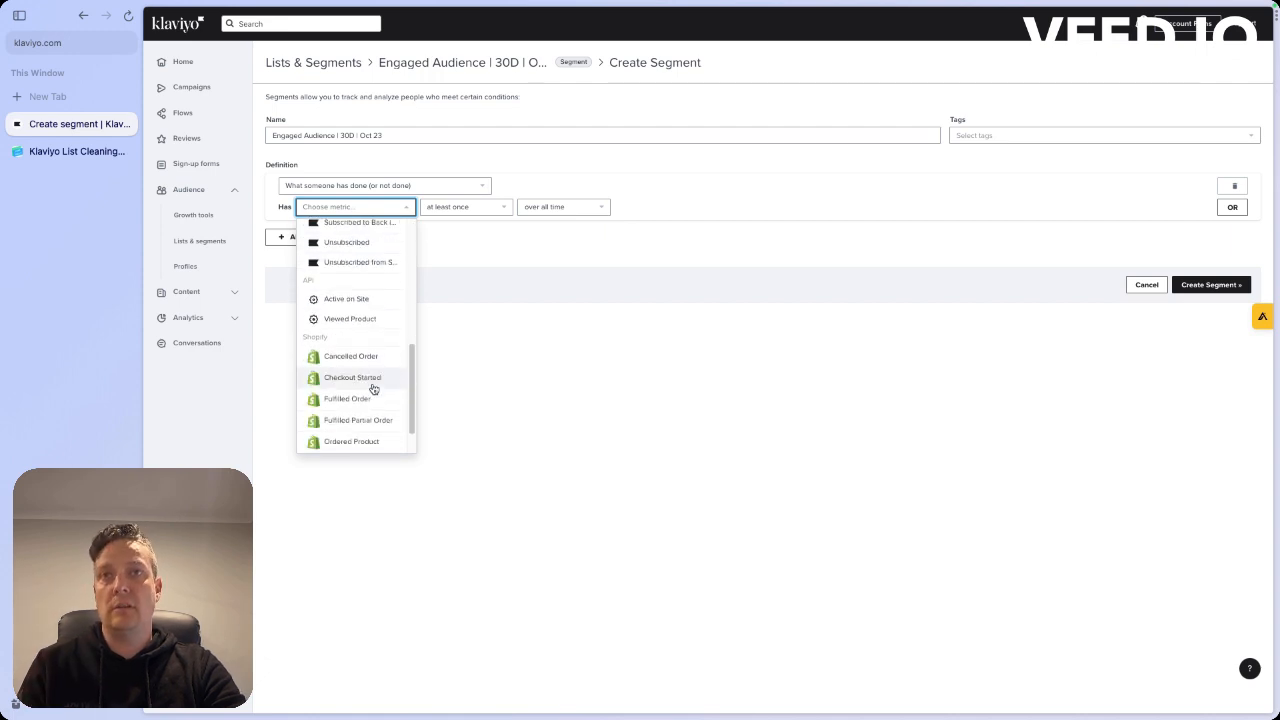
scroll(373, 388, "up", 8)
left_click(352, 233)
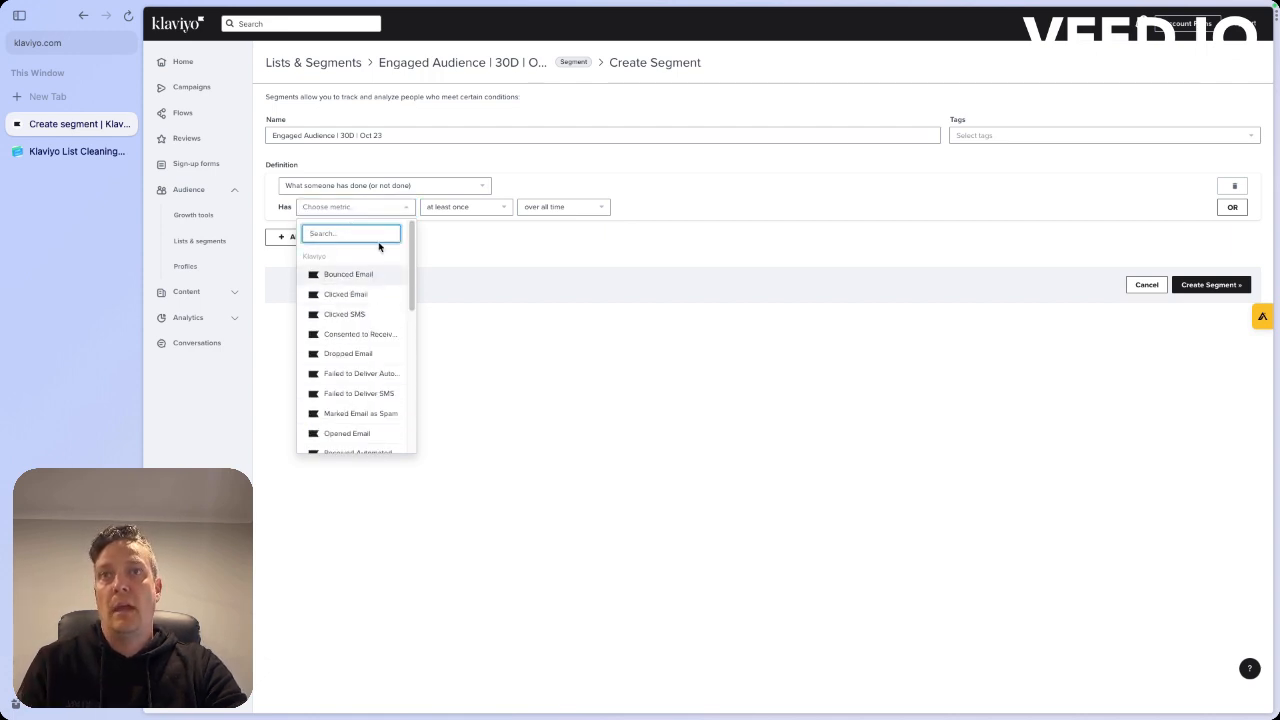
type("Open")
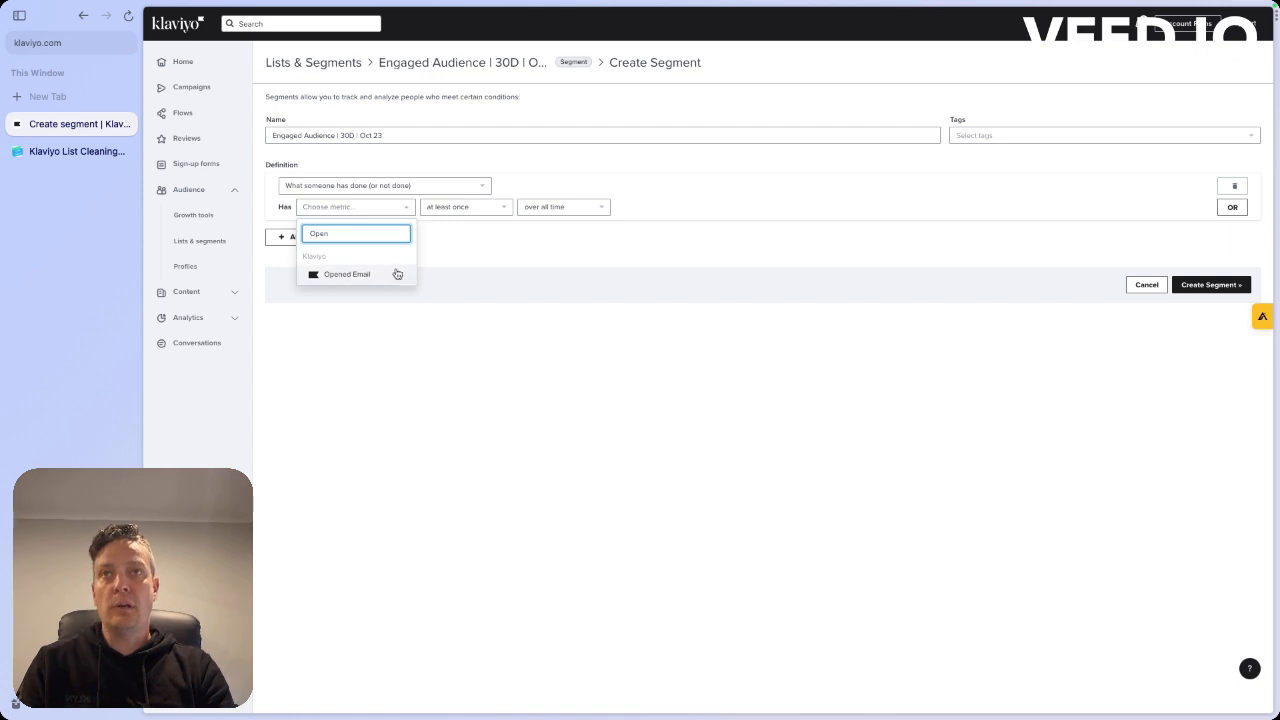
left_click(398, 278)
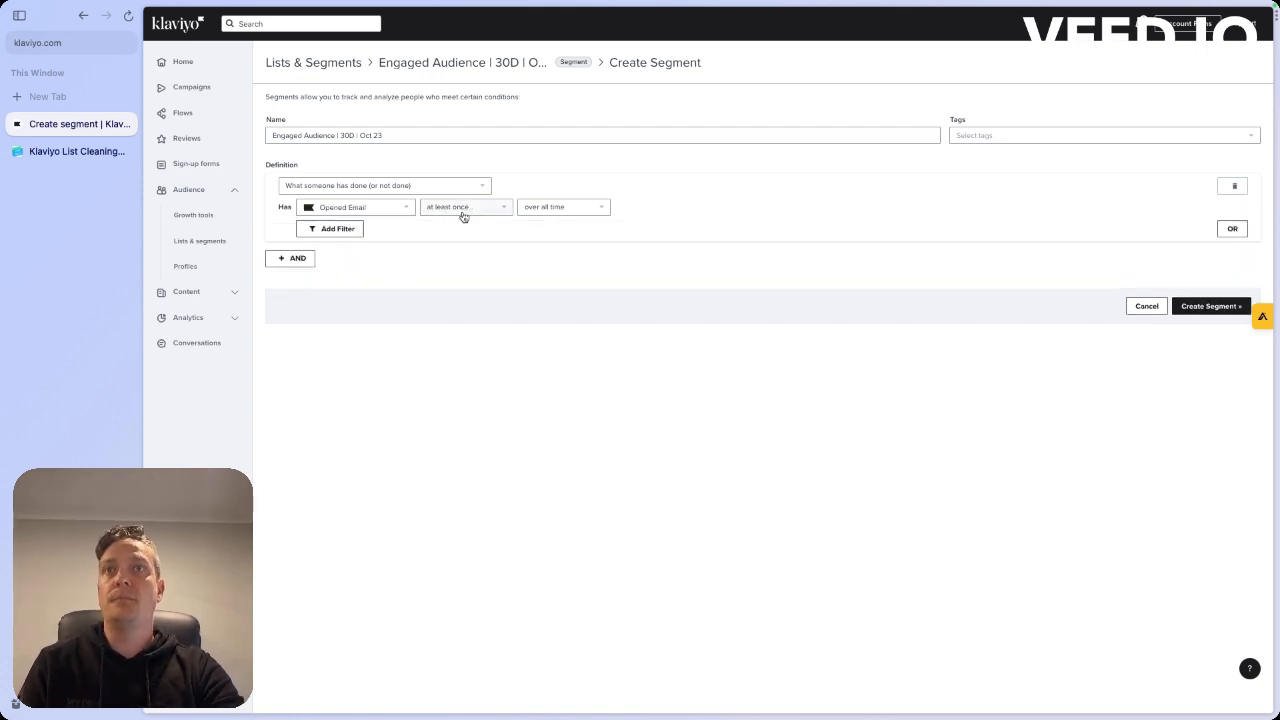
left_click(563, 210)
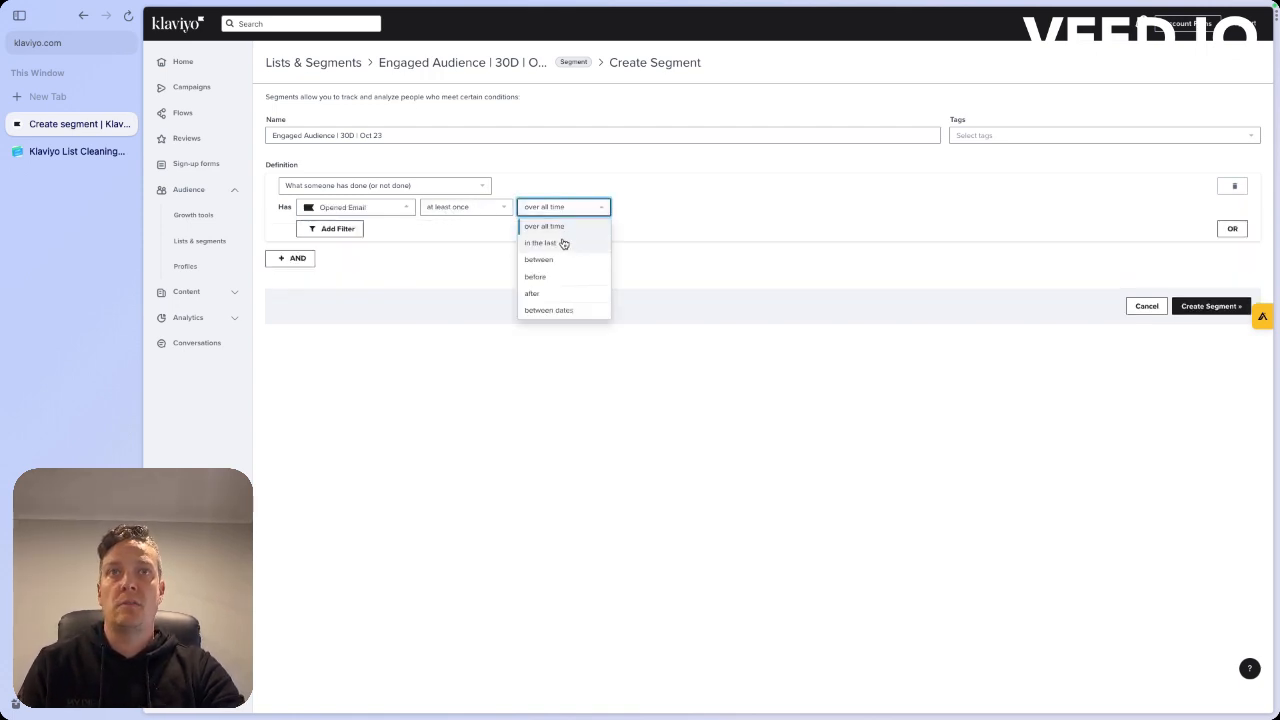
left_click(561, 244)
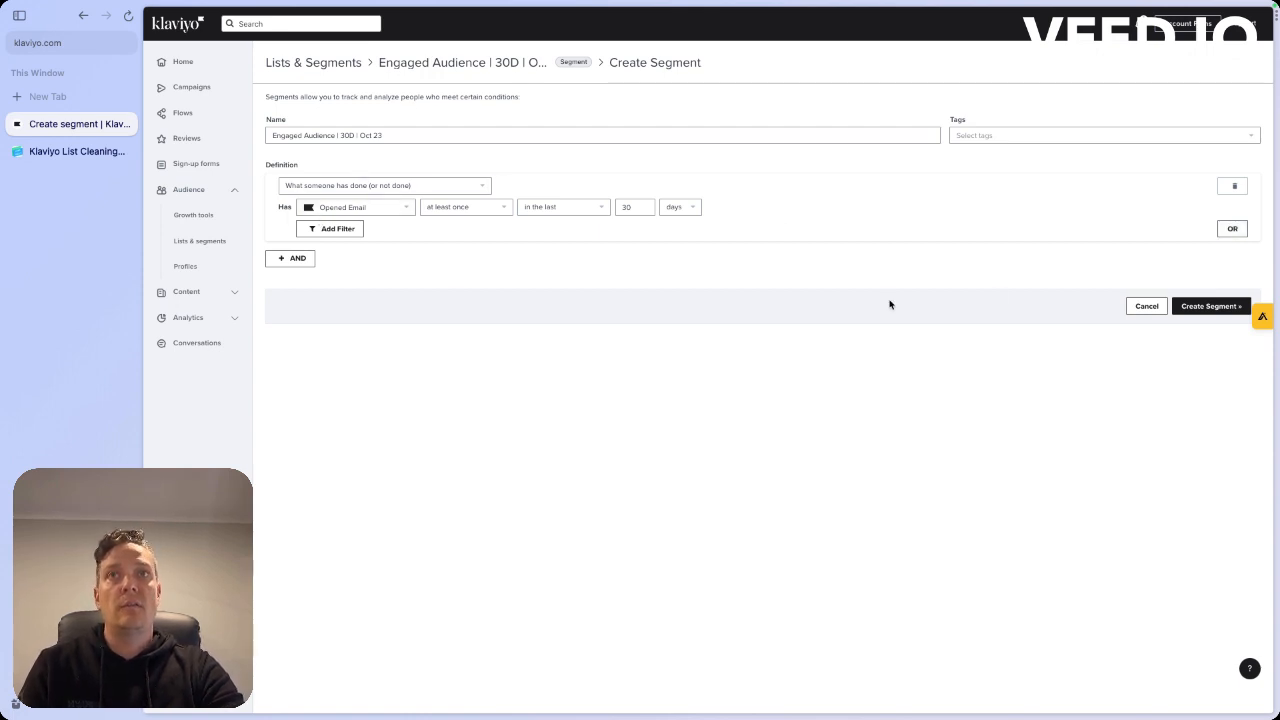
Add an OR condition for what someone has done: Clicked Email at least once in the last 30 days
left_click(1232, 229)
left_click(457, 271)
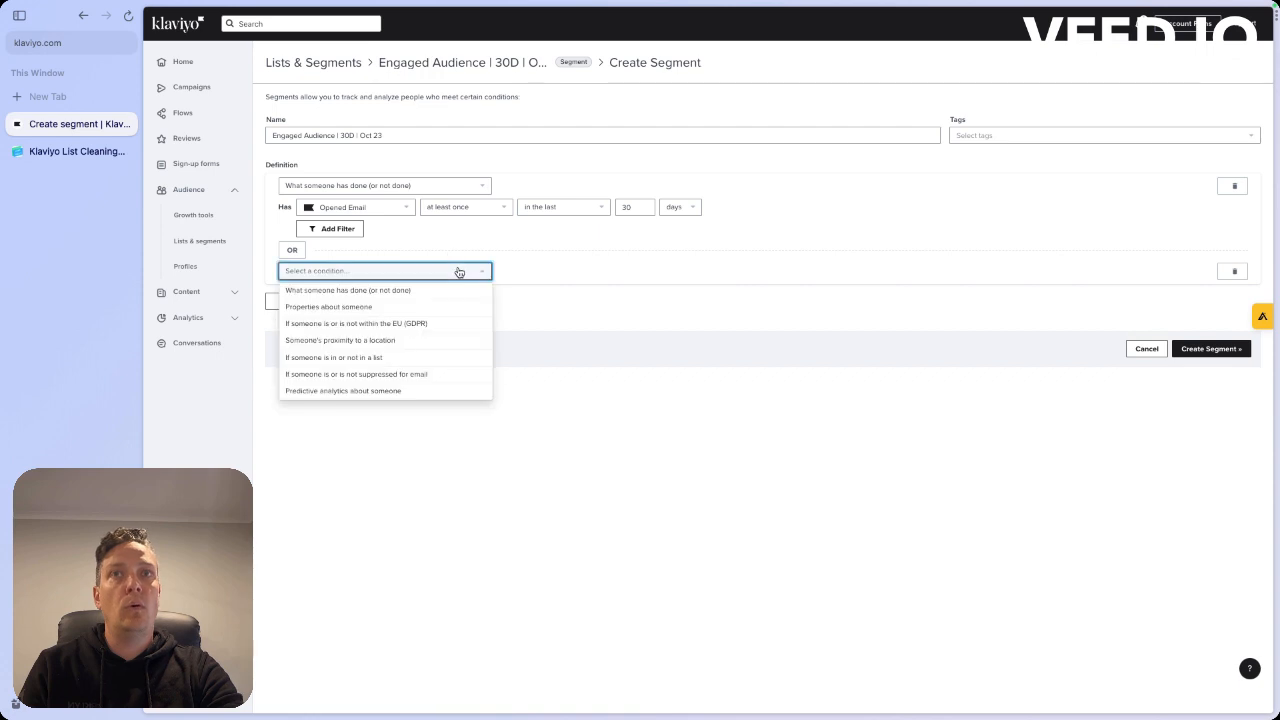
left_click(371, 288)
left_click(355, 292)
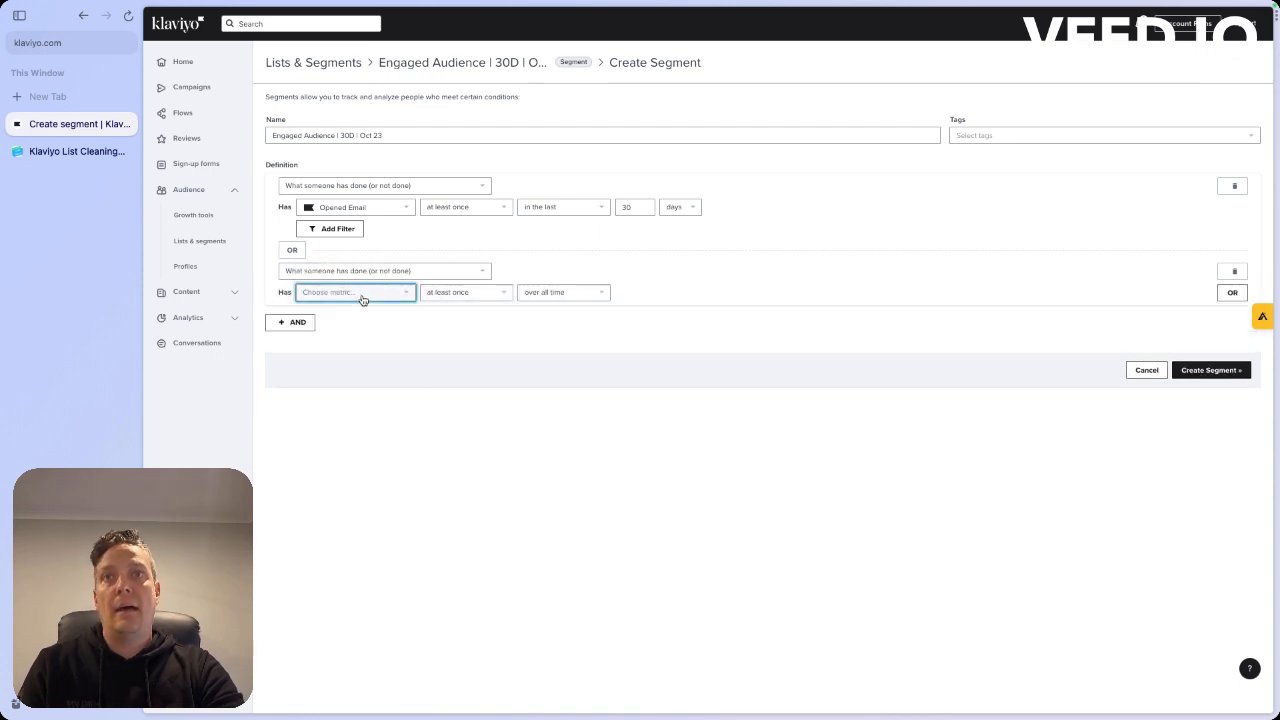
left_click(356, 318)
type("Click")
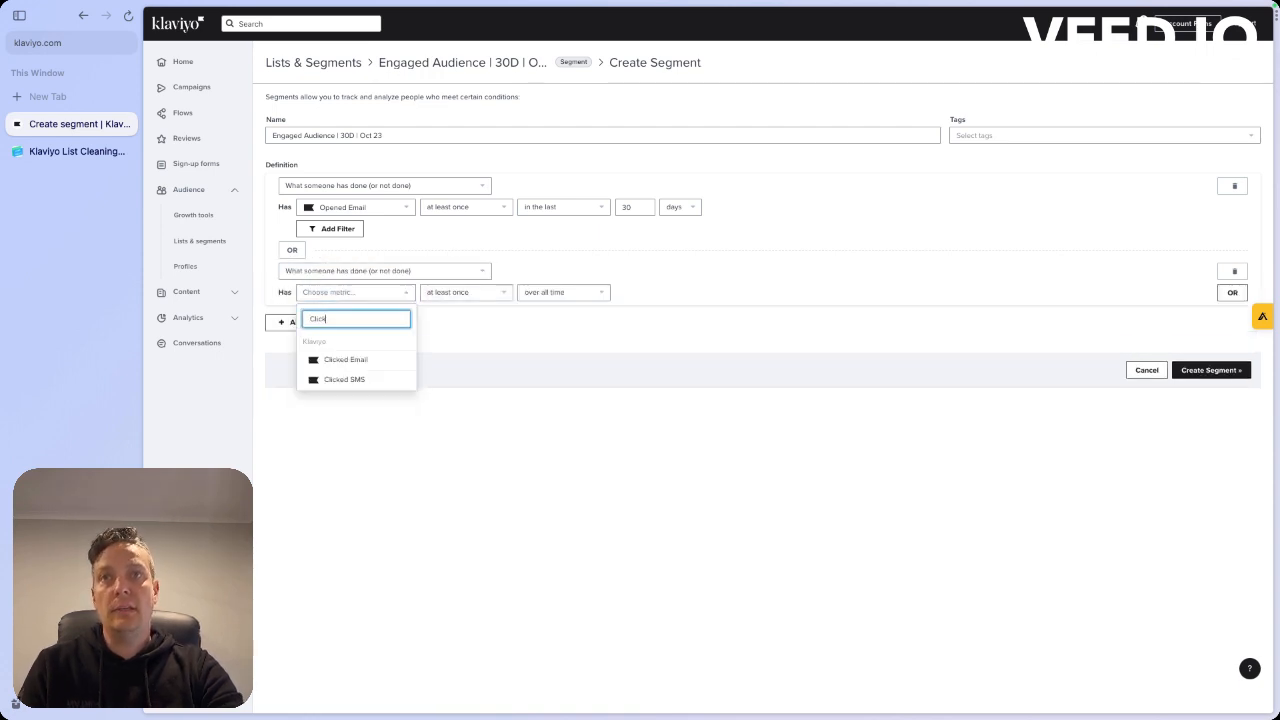
left_click(390, 359)
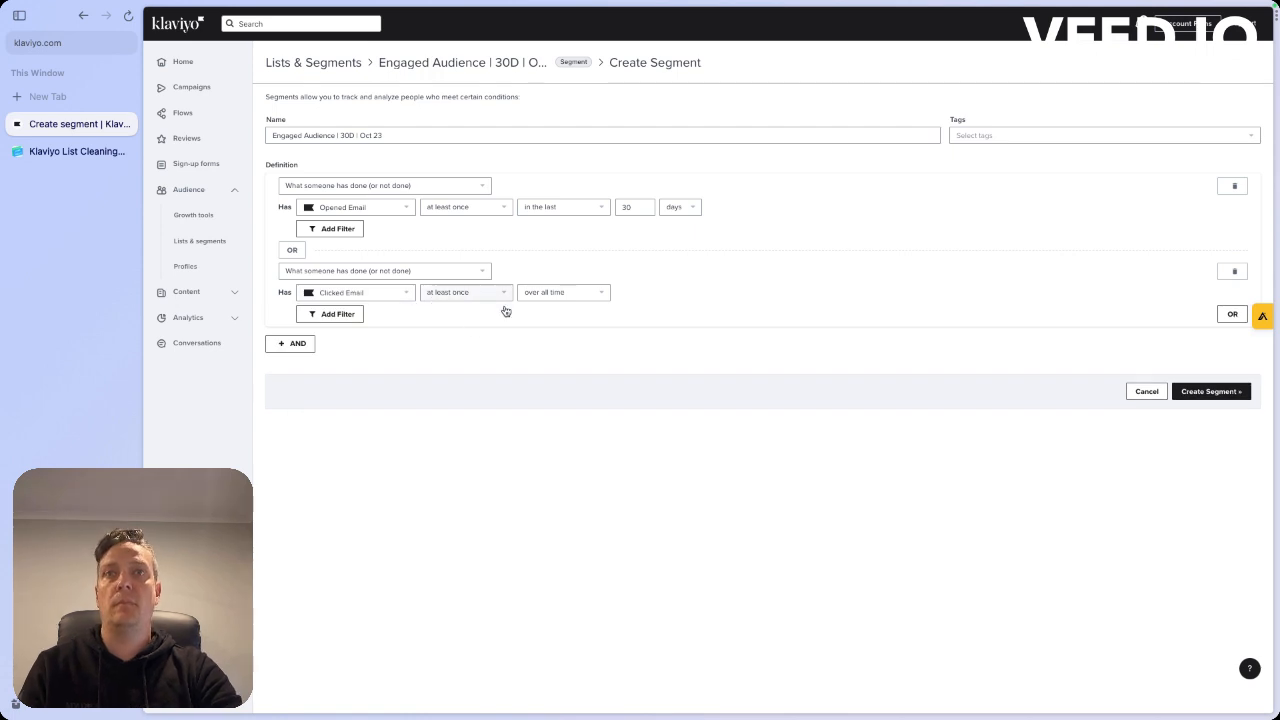
left_click(562, 296)
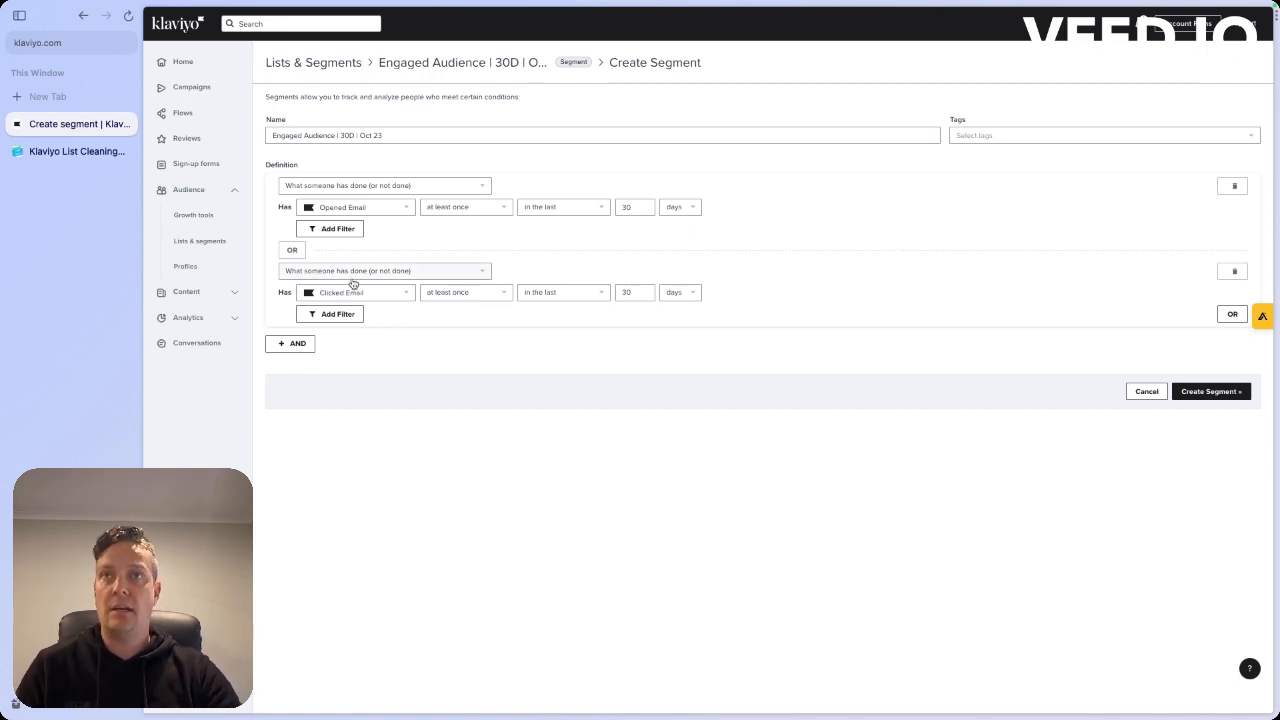
Add an OR condition for Active on Site at least once in the last 30 days, and create the segment
left_click(1232, 314)
left_click(424, 358)
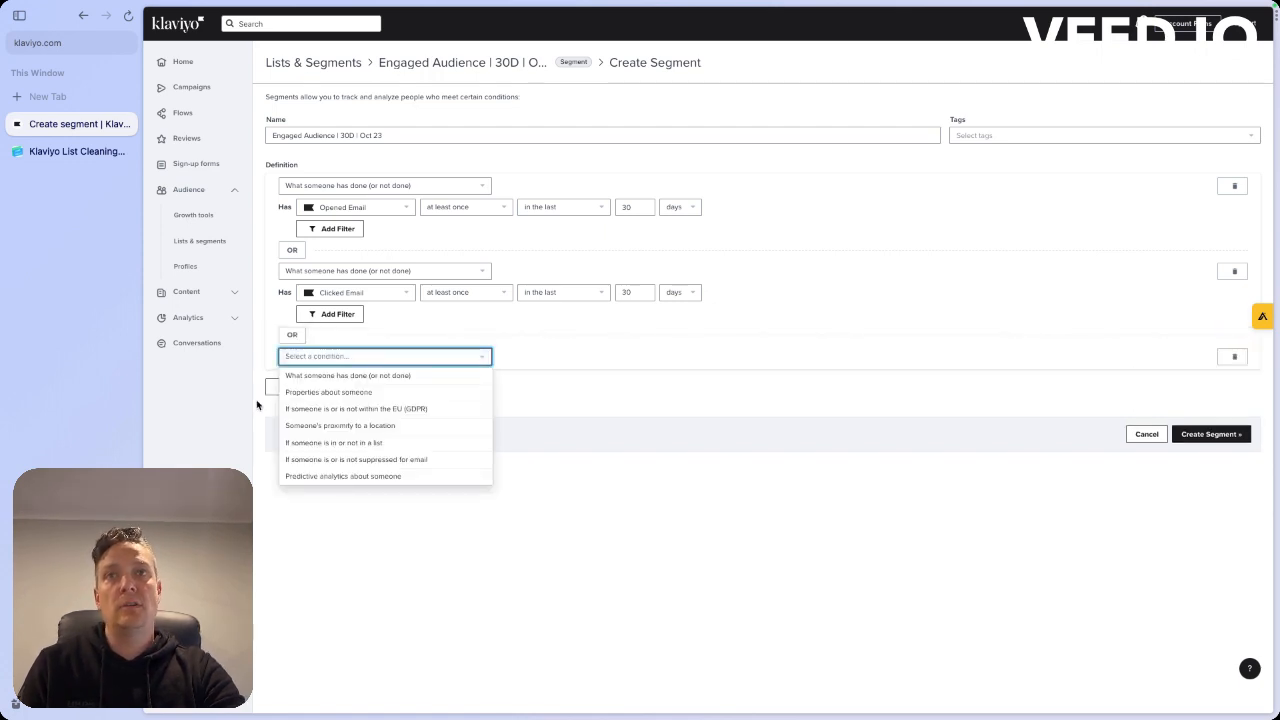
left_click(340, 376)
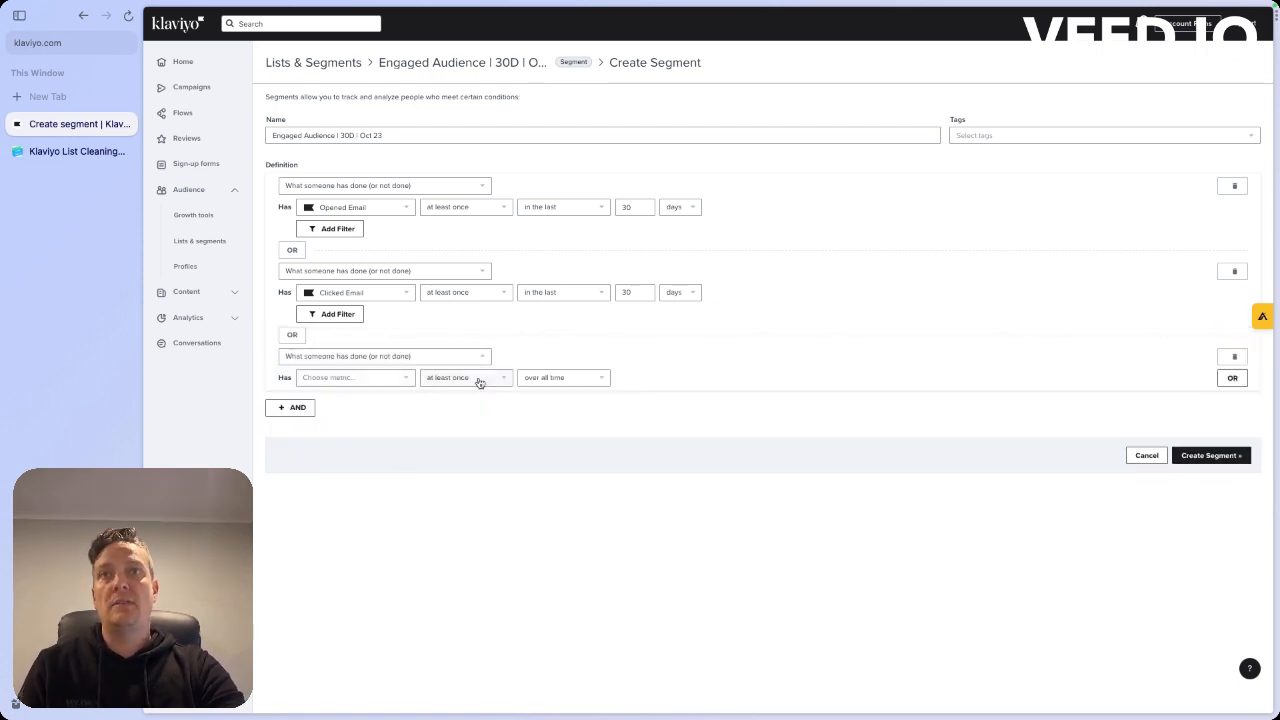
left_click(351, 377)
left_click(354, 402)
type("active")
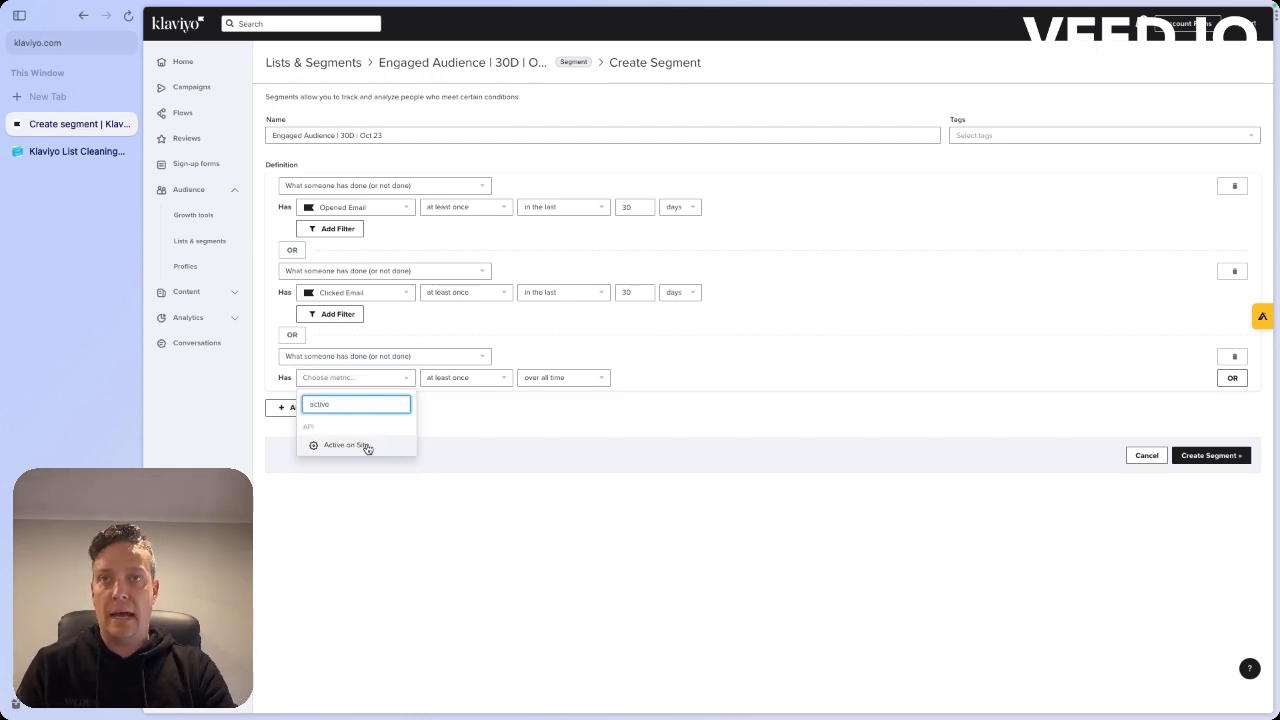
left_click(366, 446)
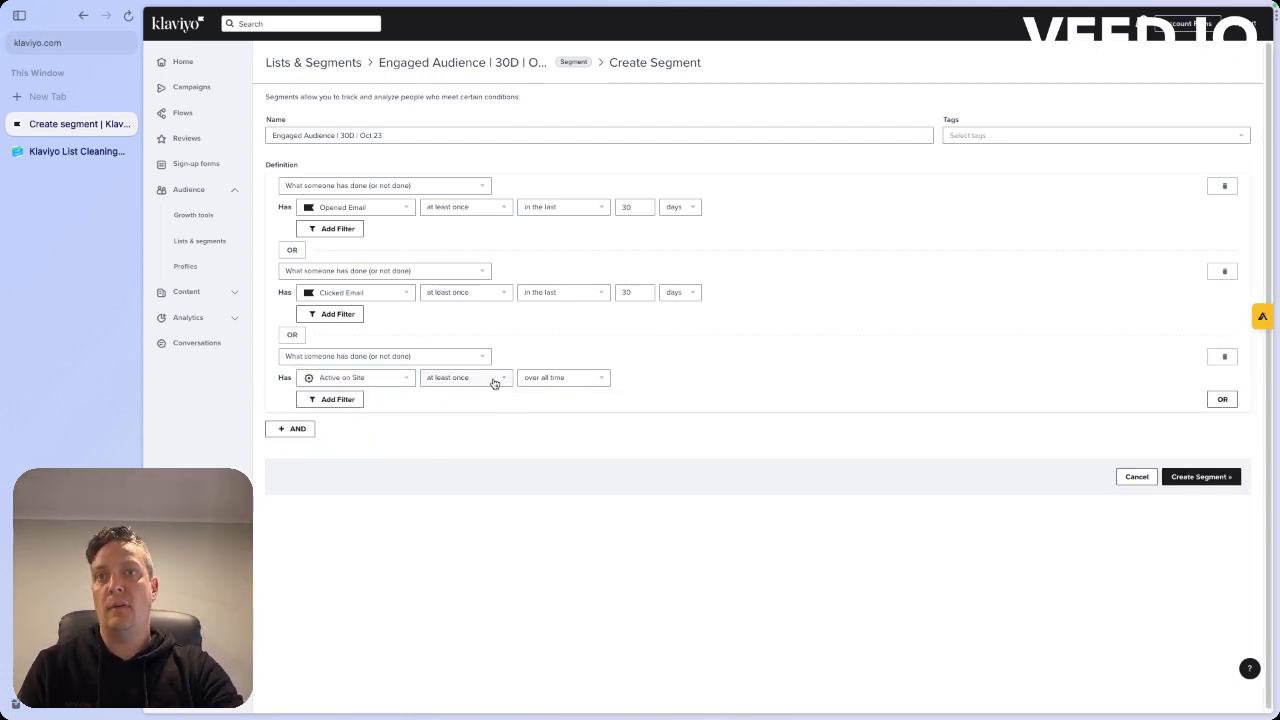
left_click(571, 384)
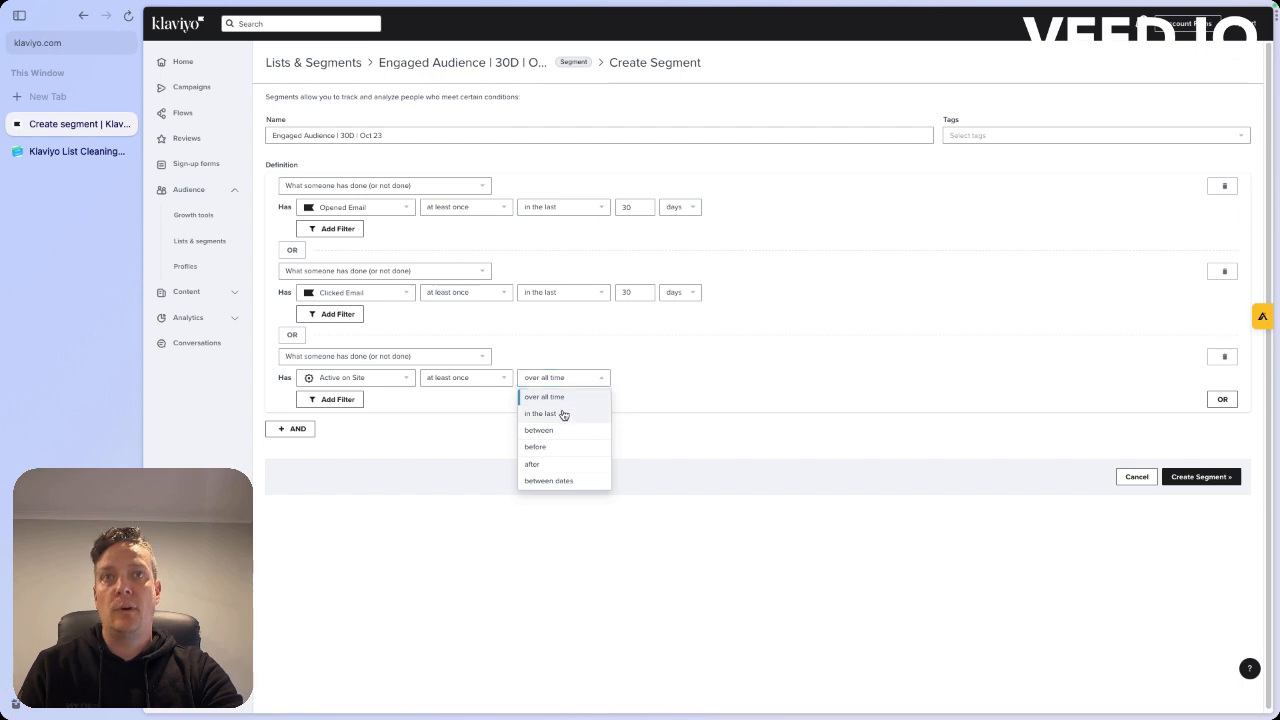
left_click(563, 414)
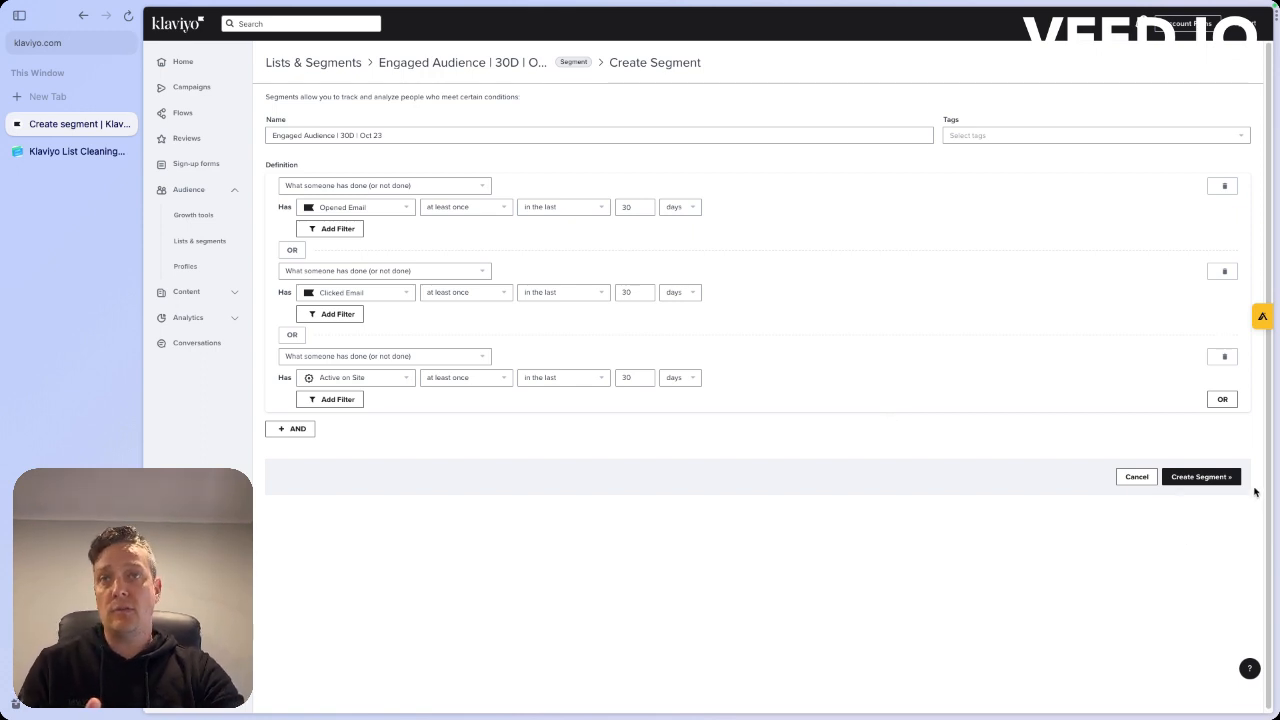
left_click(1200, 477)
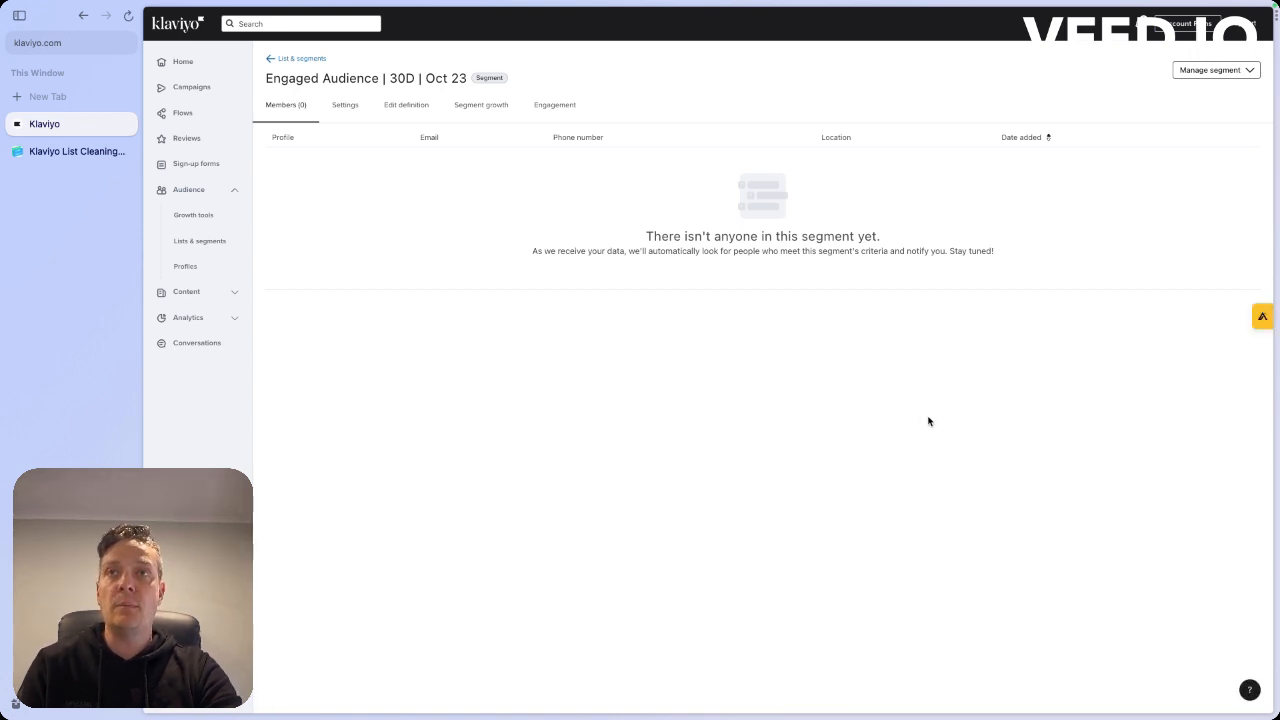
Go to the home dashboard and open the account's personal settings
left_click(200, 60)
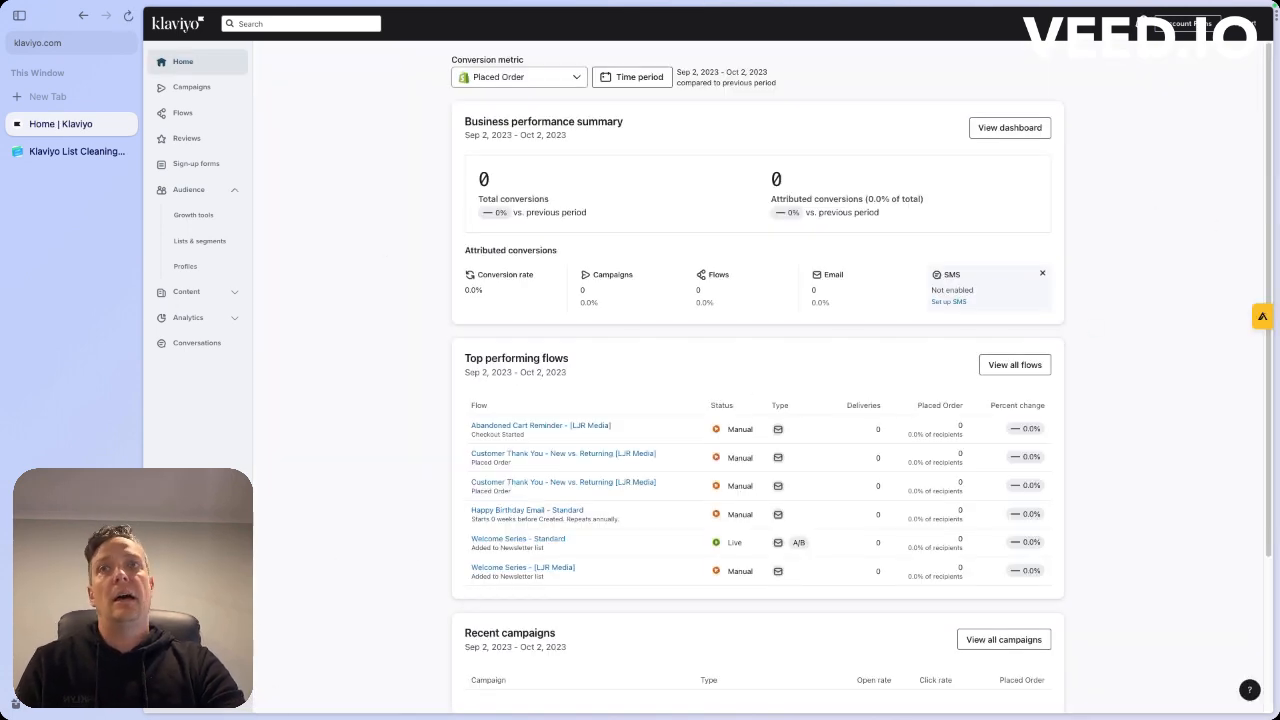
left_click(205, 693)
left_click(302, 675)
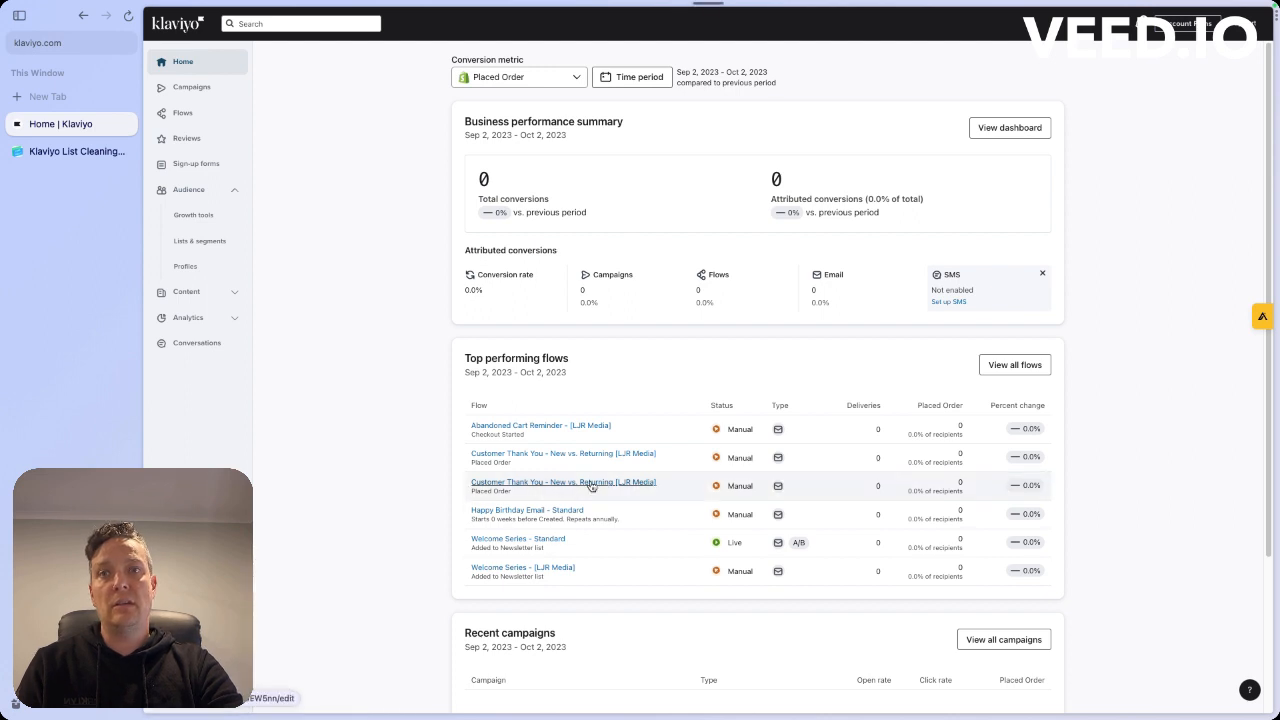
left_click(591, 485)
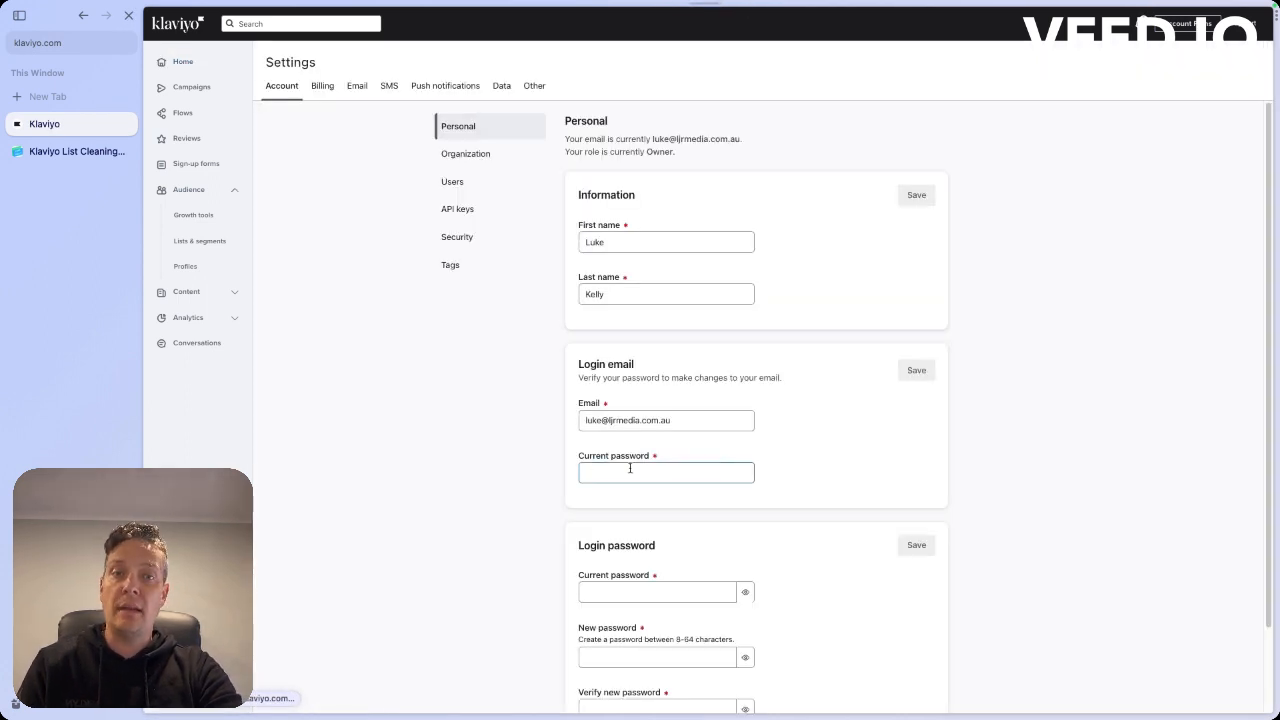
left_click(630, 468)
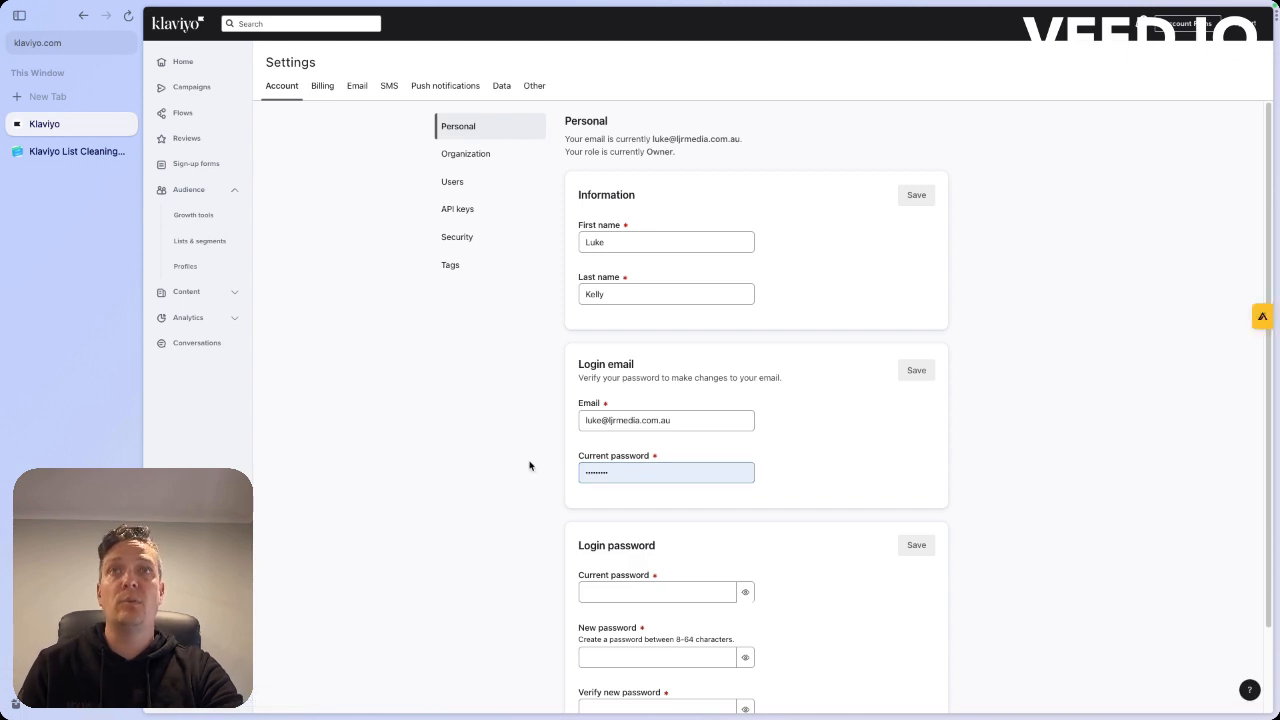